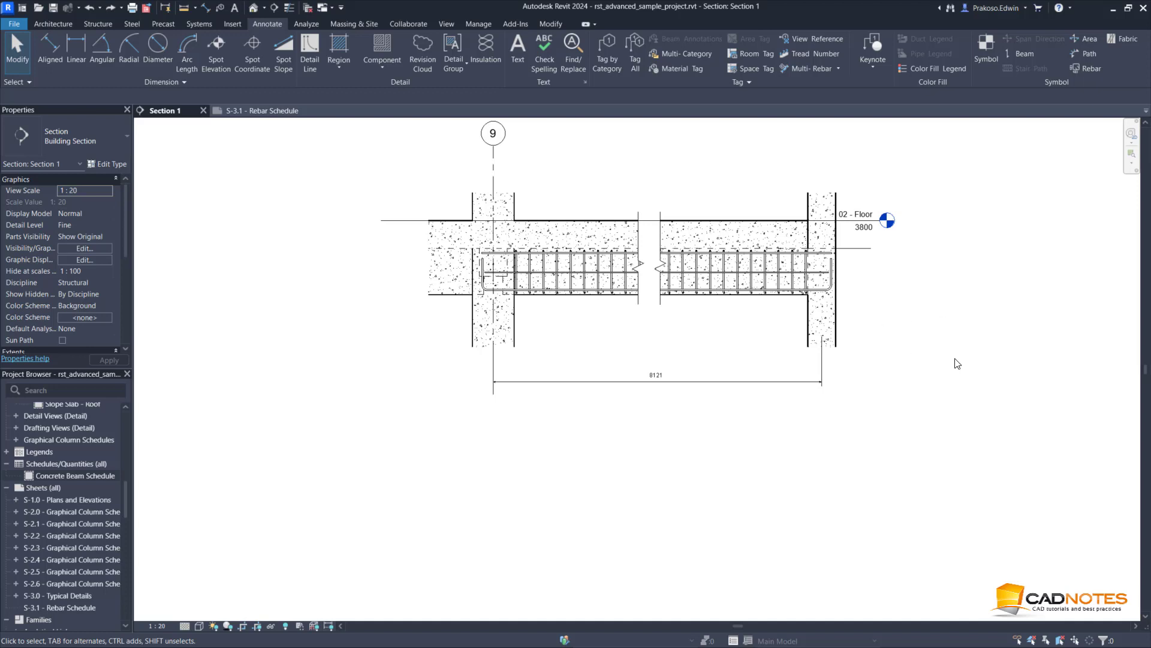
left_click(815, 290)
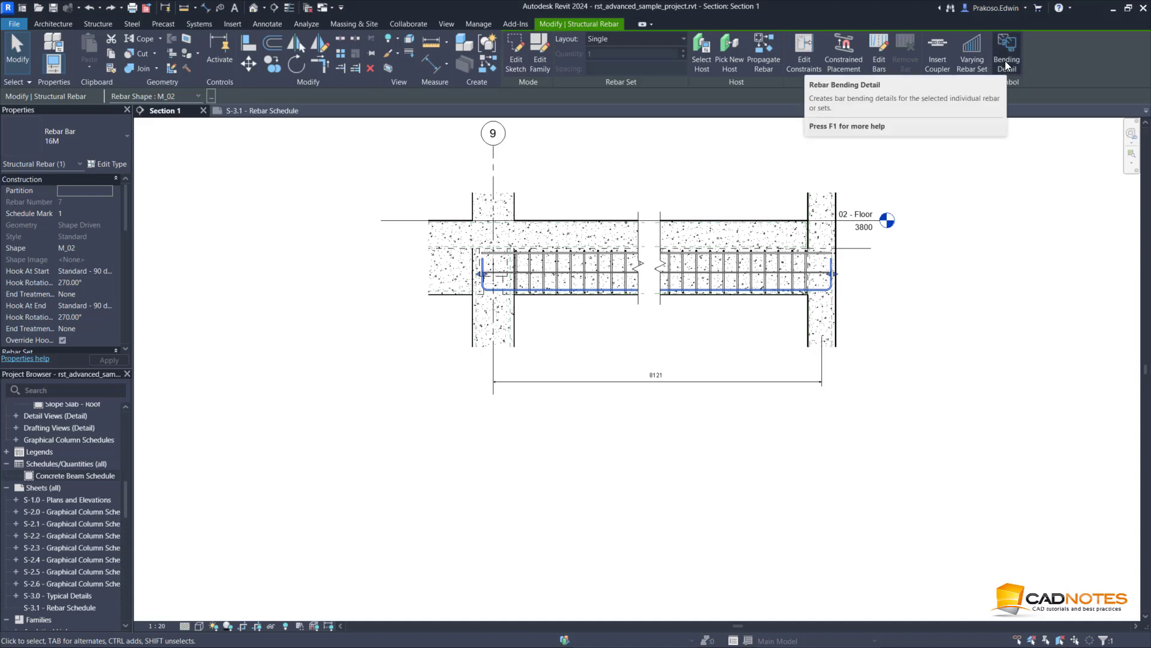
left_click(1005, 60)
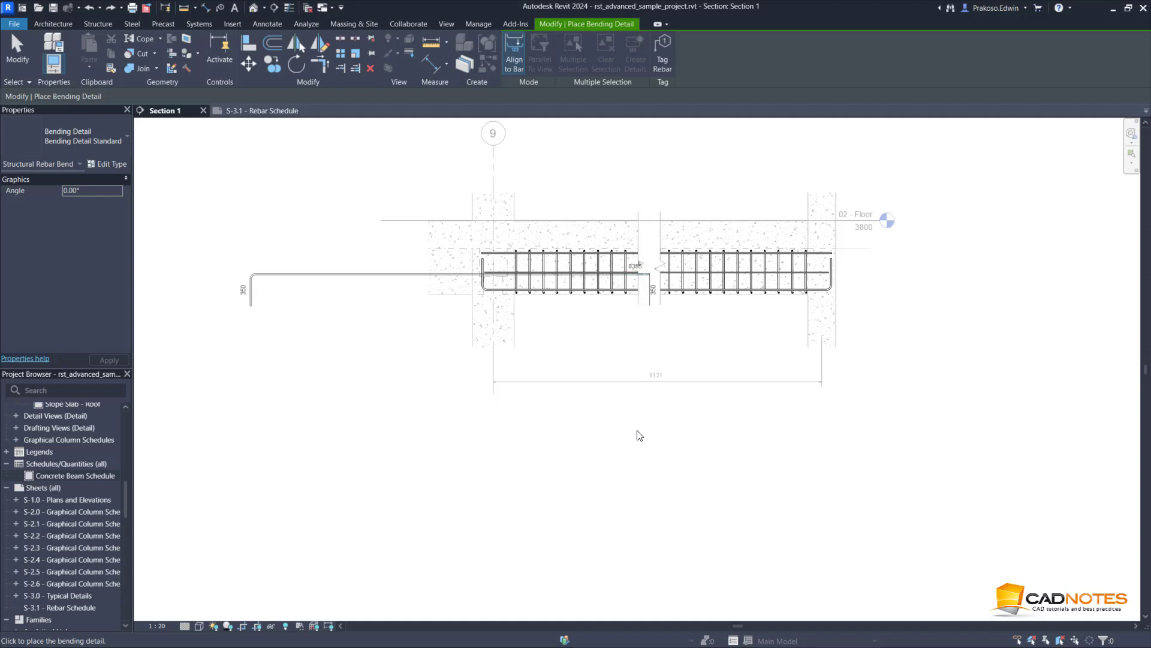
key("Escape")
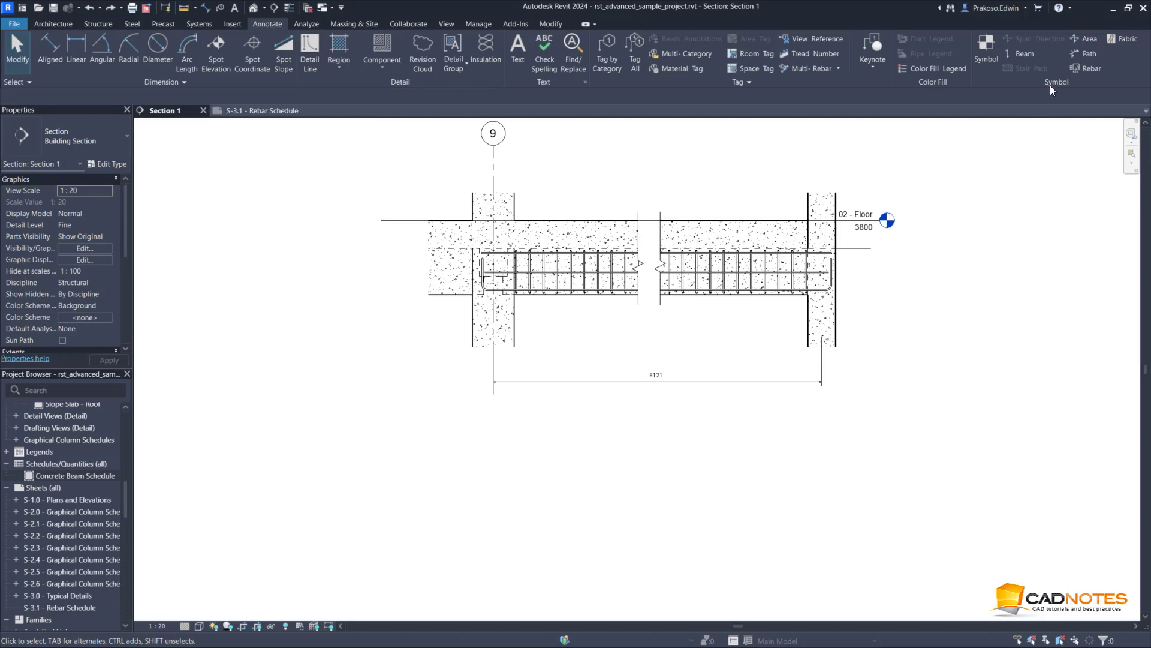
- Place a rebar bending detail with Tag Rebar enabled for the hooked bottom bar, well below the beam section
left_click(1087, 69)
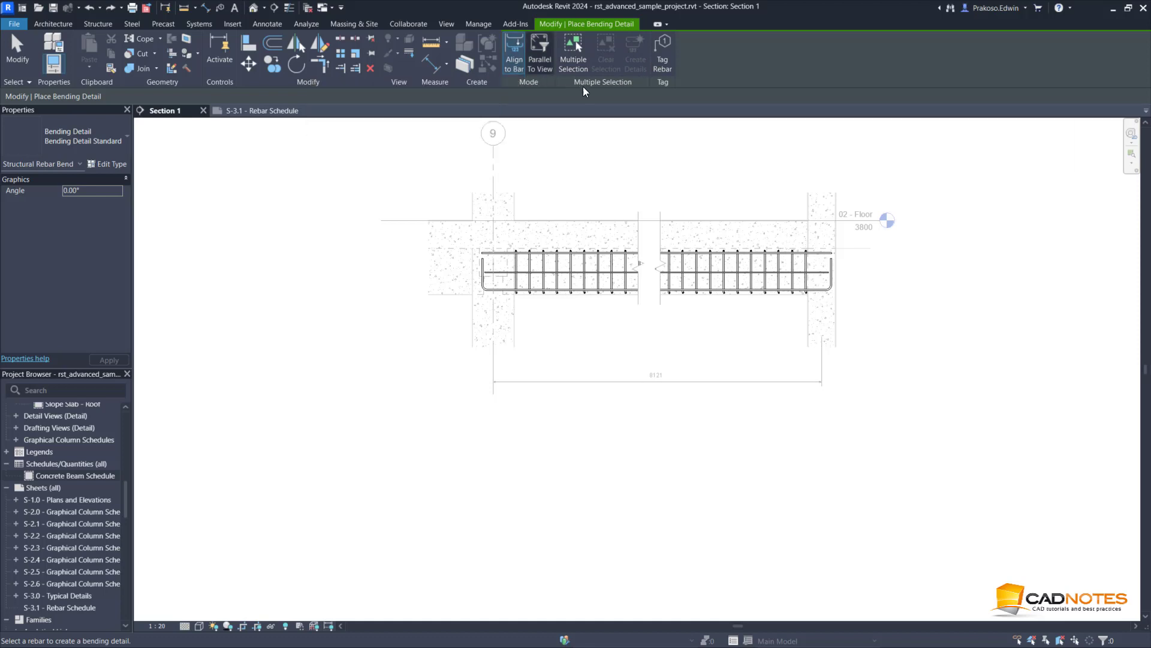
left_click(663, 60)
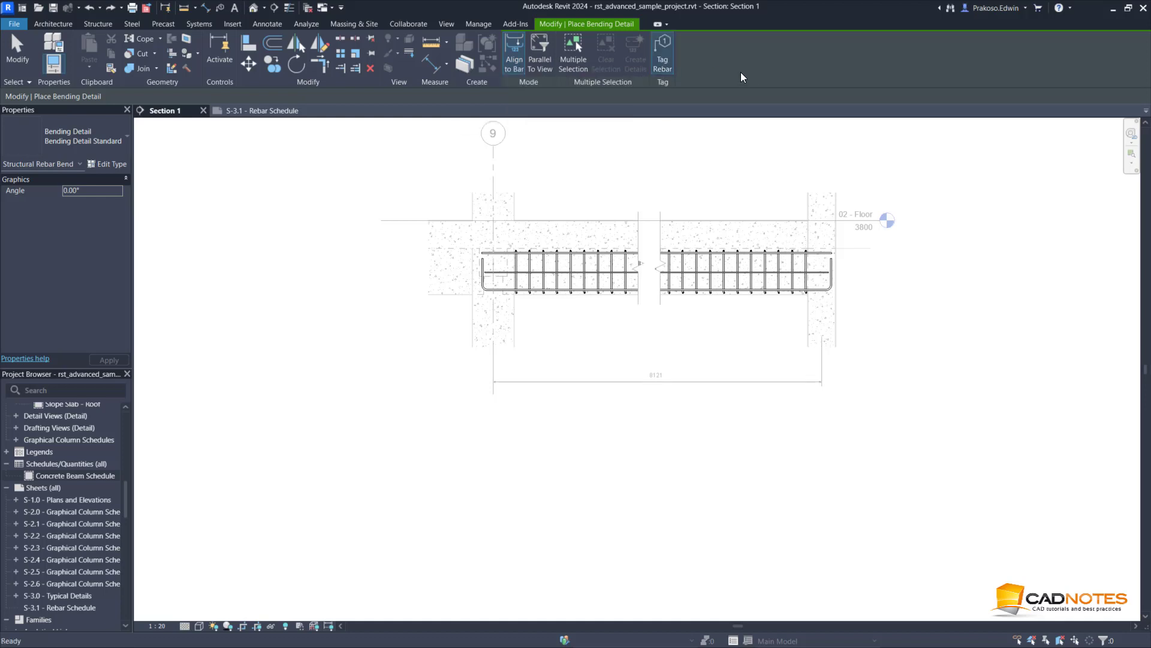
left_click(663, 60)
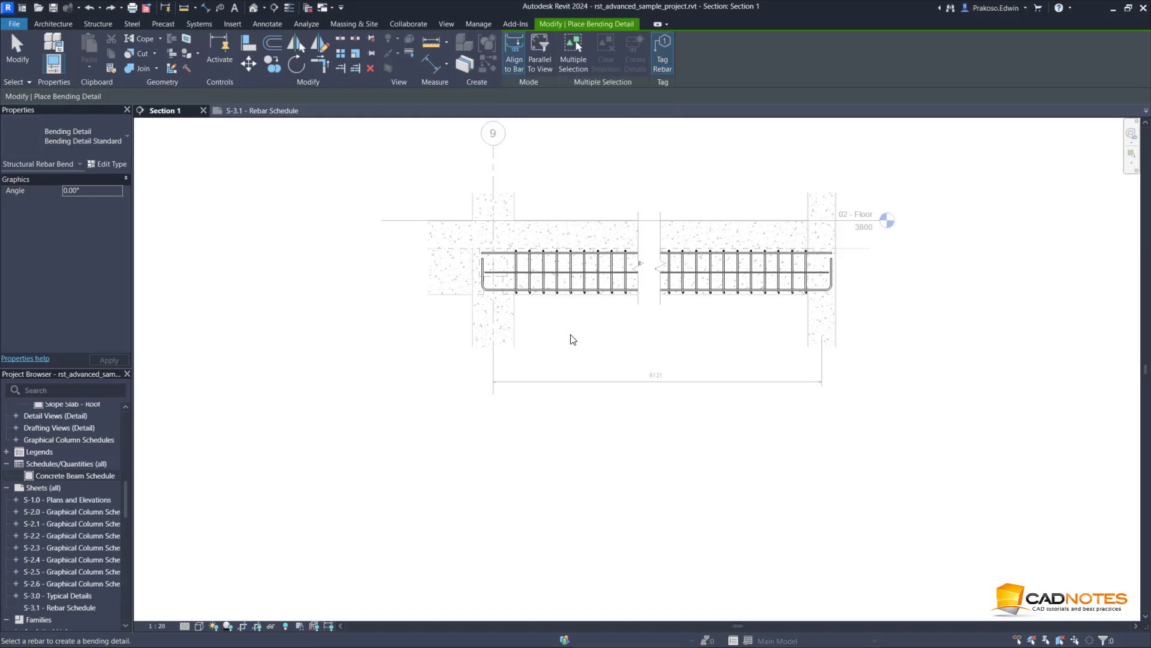
left_click(506, 293)
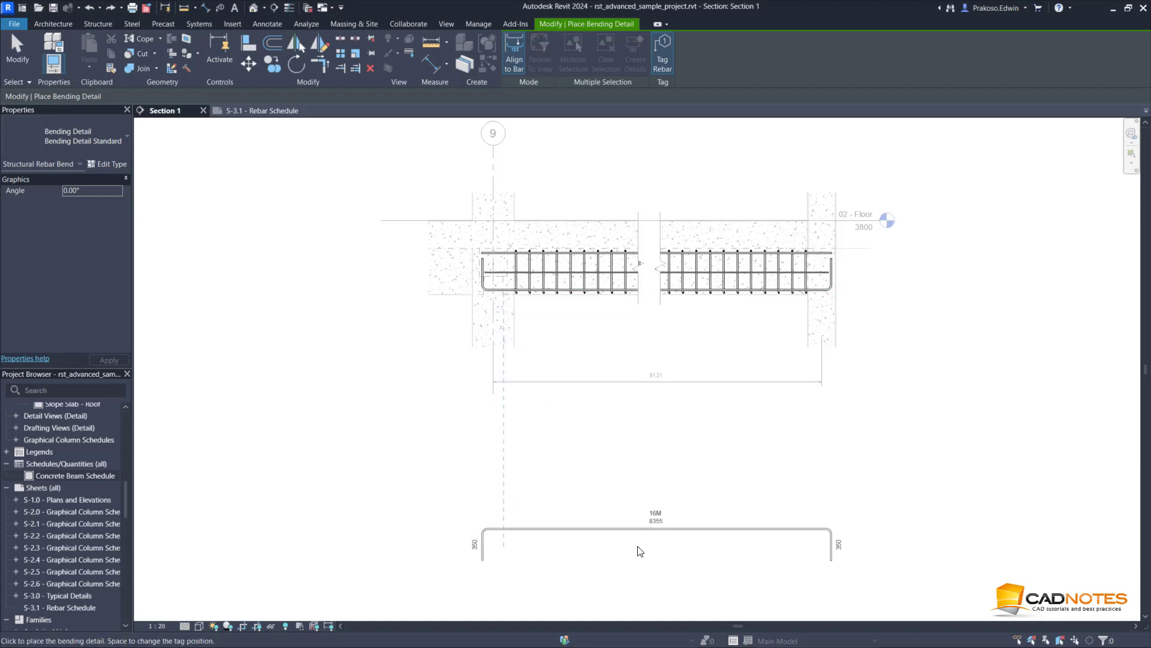
left_click(640, 549)
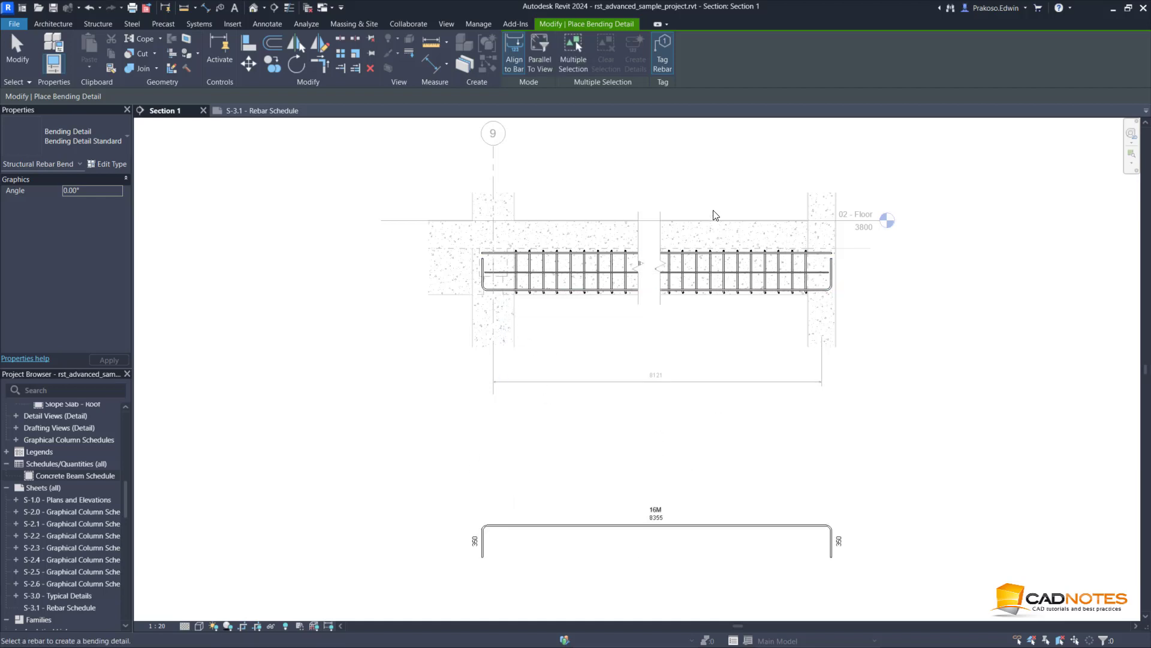
- Place tagged bending details for the middle 13M bar and the straight top 16M bar, stacked above the hooked bar's detail
left_click(609, 273)
left_click(625, 500)
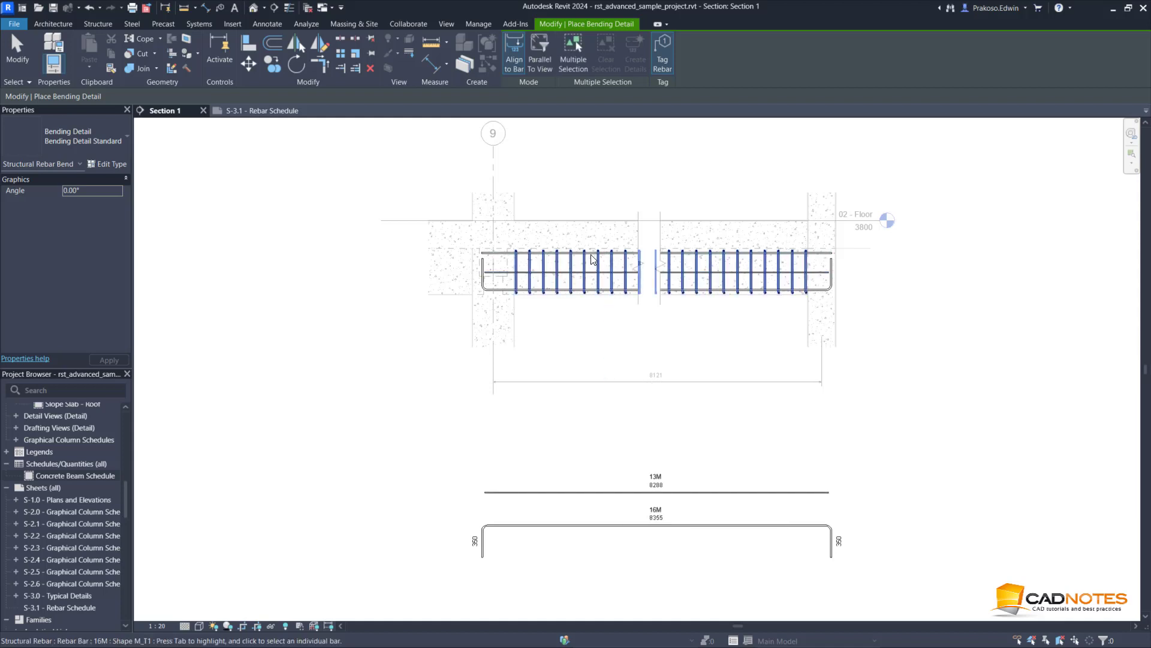
left_click(514, 261)
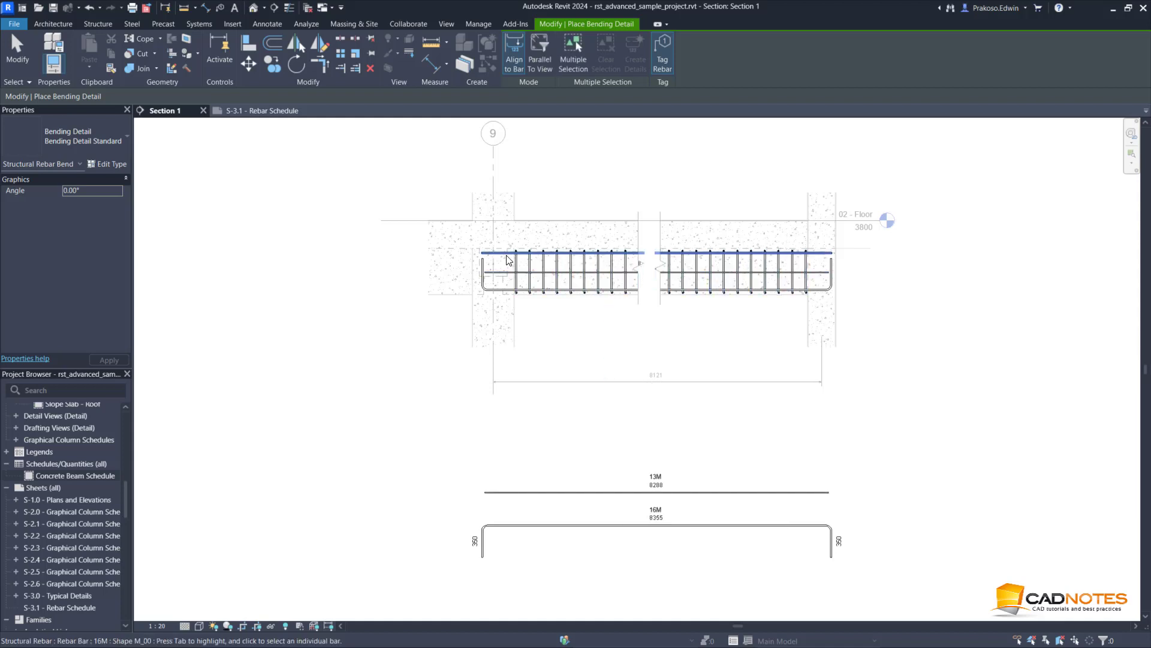
left_click(606, 445)
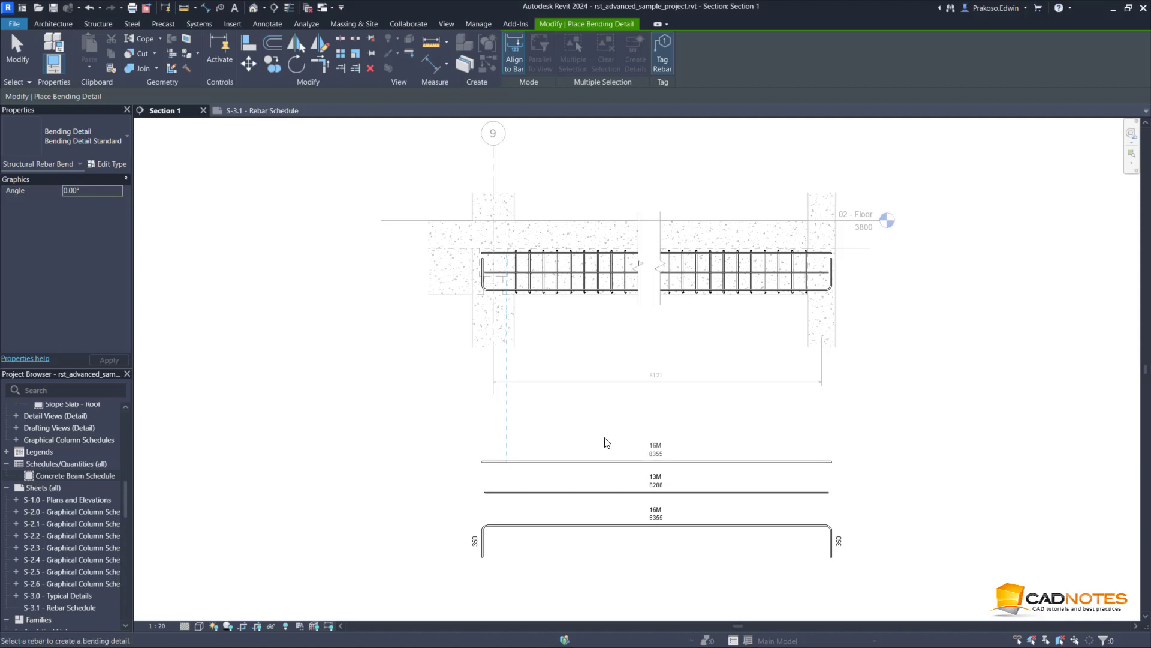
- Place a tagged bending detail of the stirrup to the left of the straight bar details
left_click(564, 253)
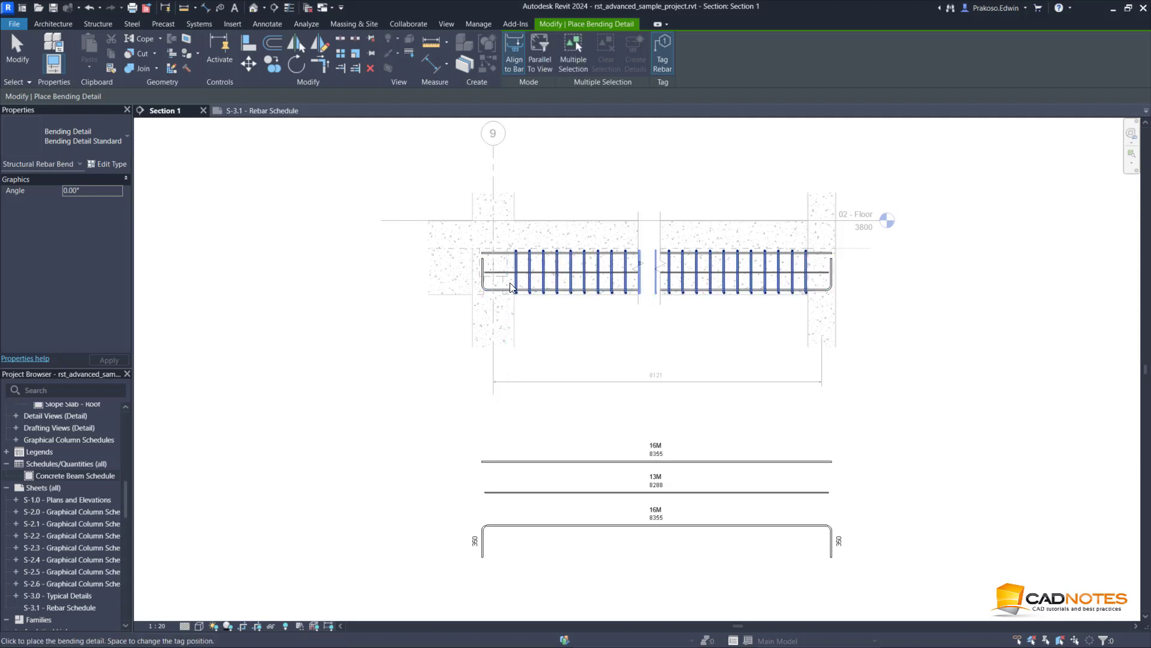
left_click(433, 390)
left_click(400, 492)
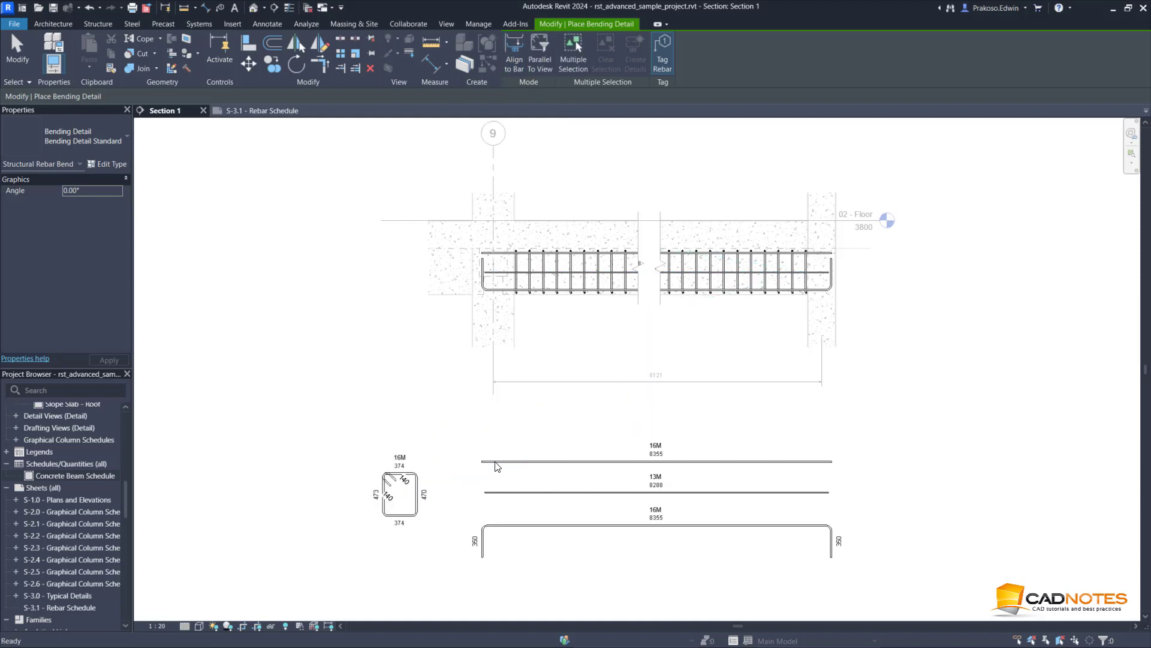
key("Escape")
- Set the angle of the hooked bottom bar's bending detail to 180°
scroll(528, 390, "up", 4)
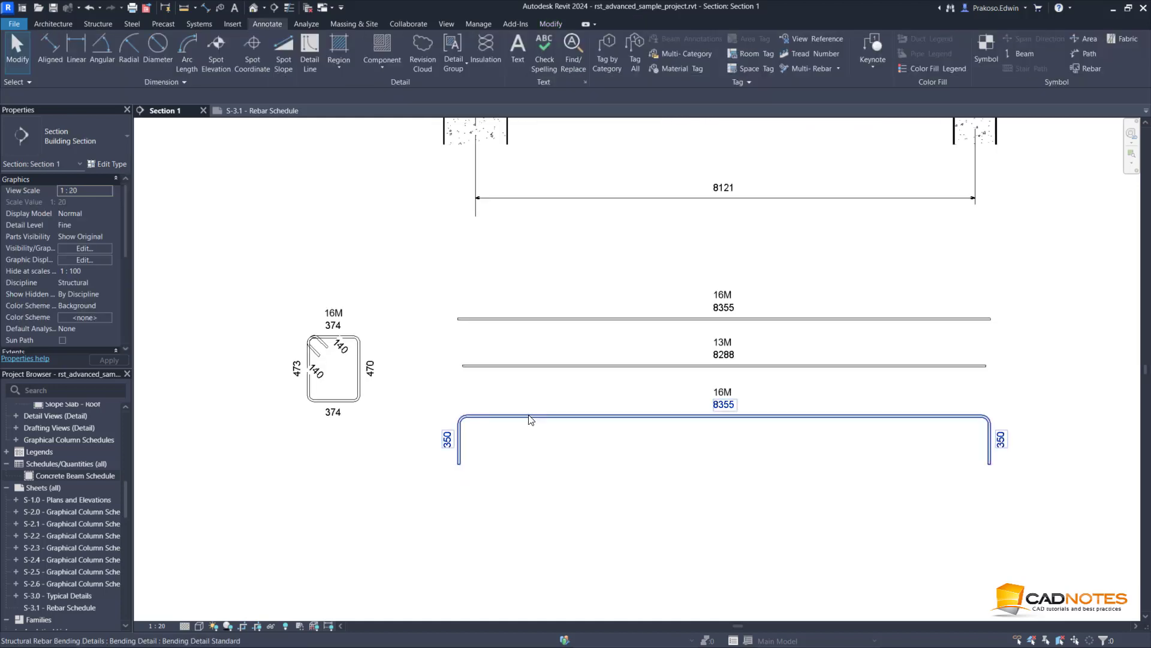
left_click(530, 419)
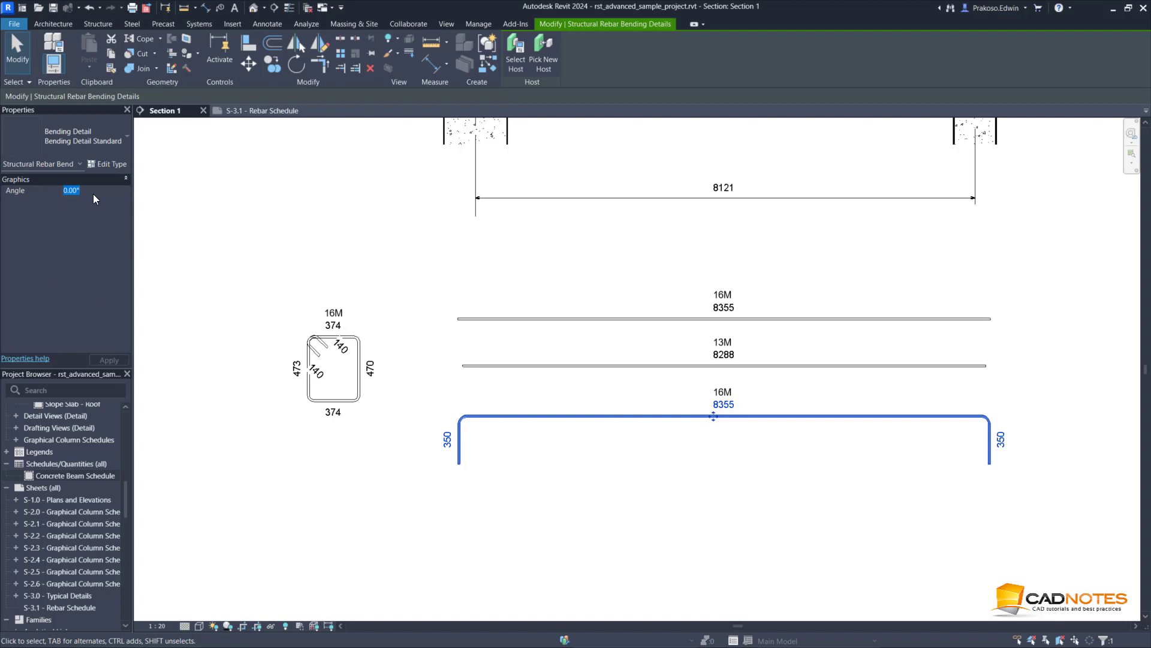
type("18")
key("Return")
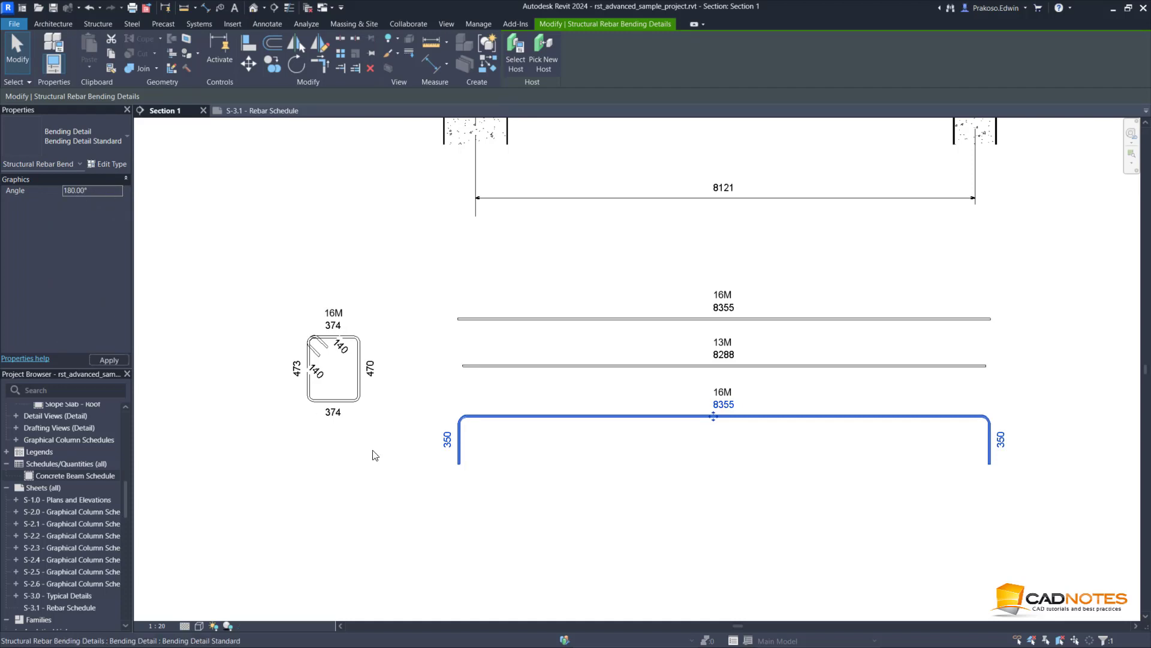
- Move the hooked bar's bending detail and its tag straight down to separate them from the 13M bar detail
left_click_drag(708, 470, 659, 526)
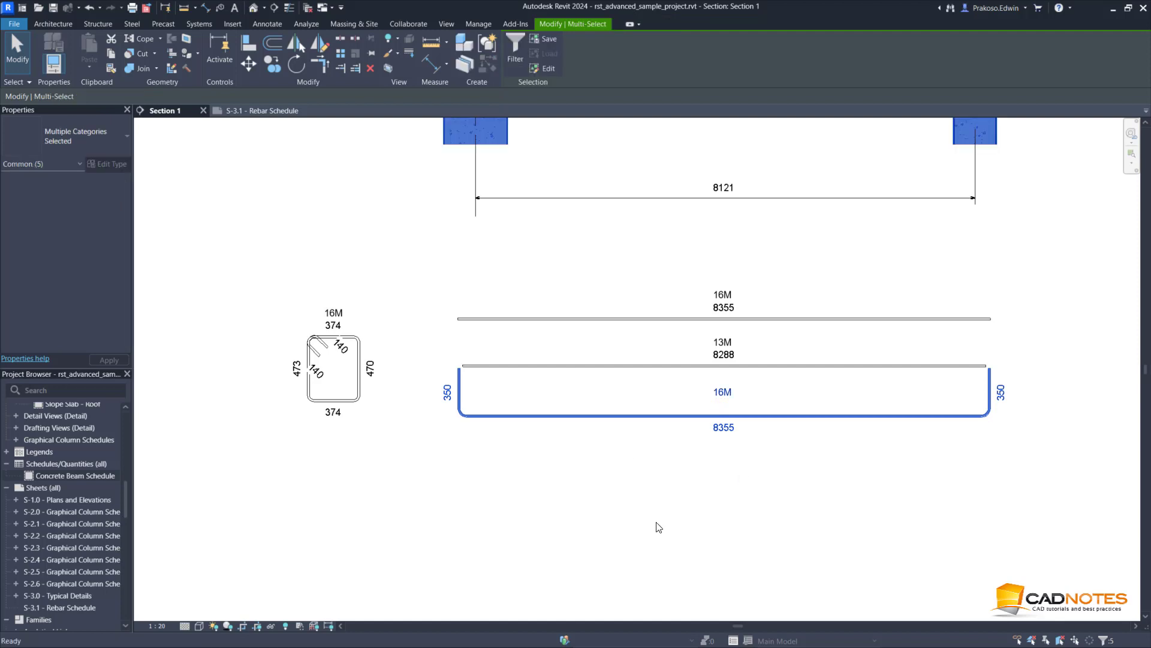
left_click(658, 527)
left_click_drag(782, 370, 696, 478)
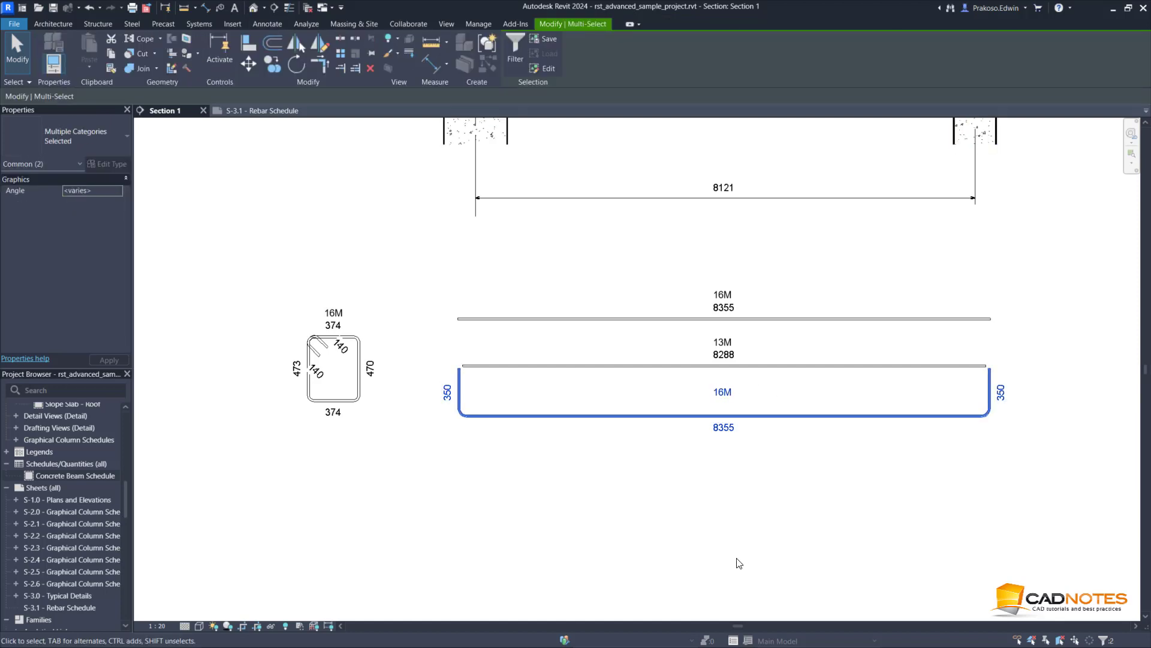
key("m")
key("v")
left_click(696, 467)
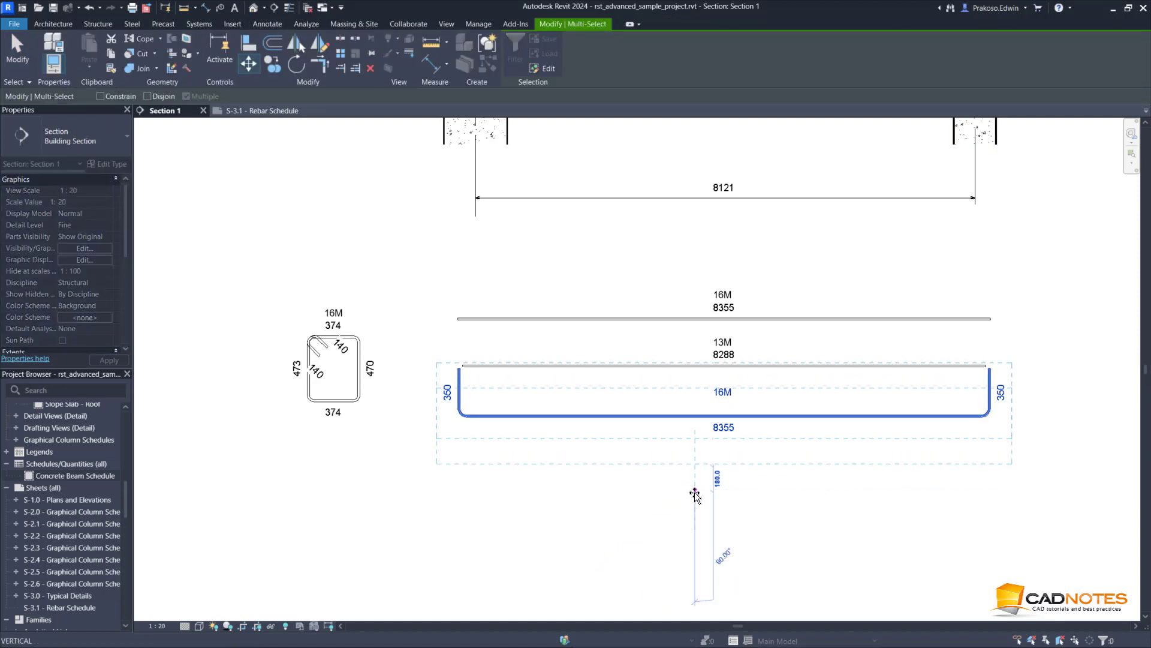
left_click(693, 492)
key("Escape")
- Change the stirrup's rebar tag type to Quantity Type & Spacing - 1 Line and move the tag below the stirrup detail
middle_click_drag(776, 537, 876, 563)
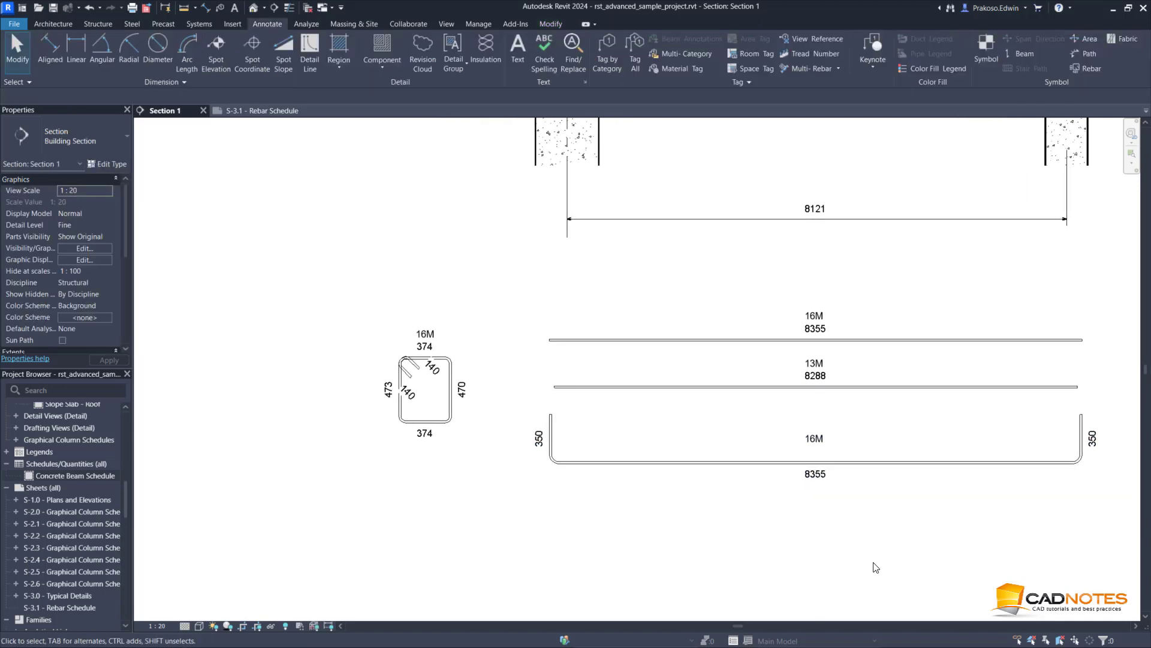
left_click(440, 331)
left_click(76, 140)
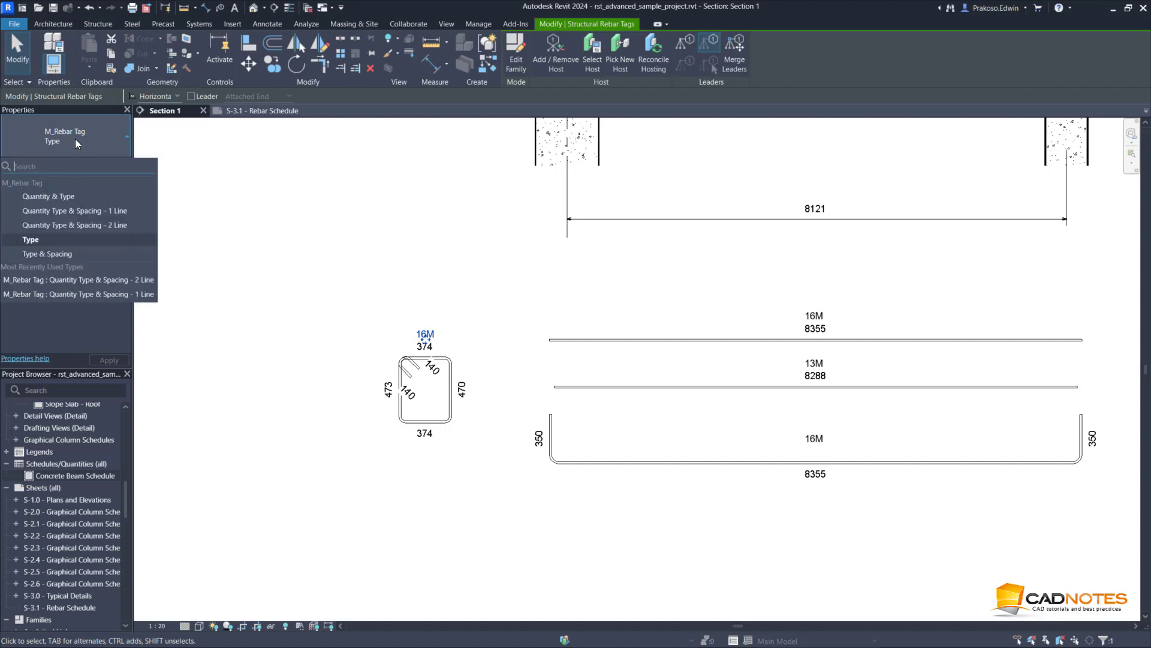
left_click(81, 215)
left_click(371, 271)
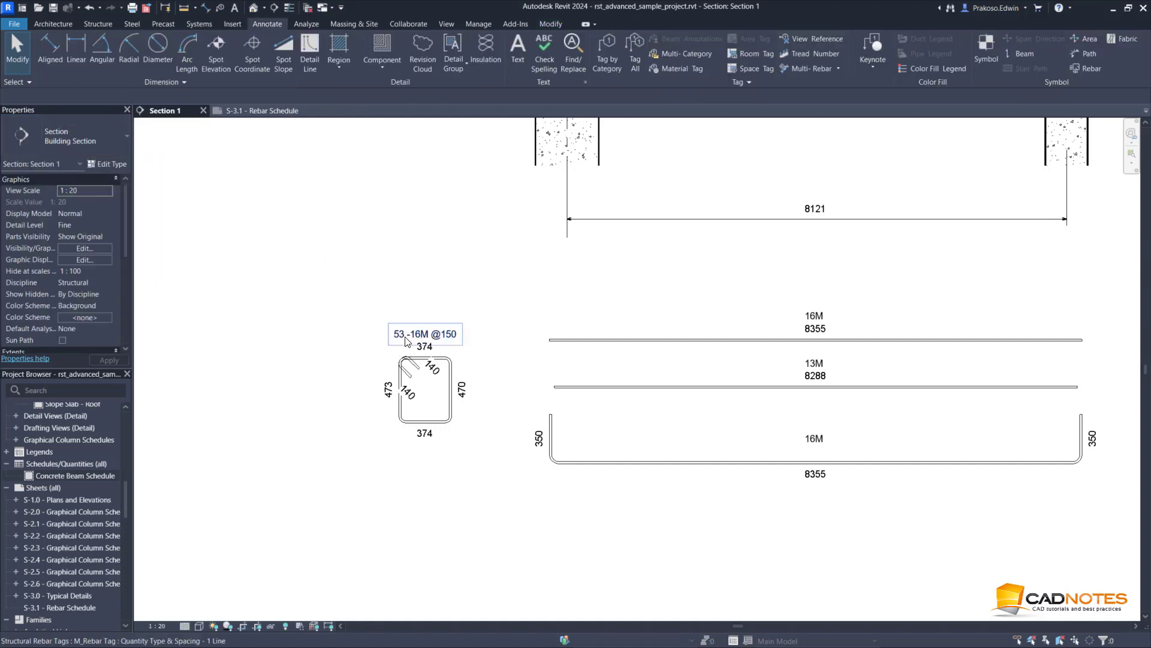
mouse_move(407, 341)
left_mouse_down()
mouse_move(345, 347)
mouse_move(368, 443)
mouse_move(425, 469)
left_mouse_up()
left_click(510, 521)
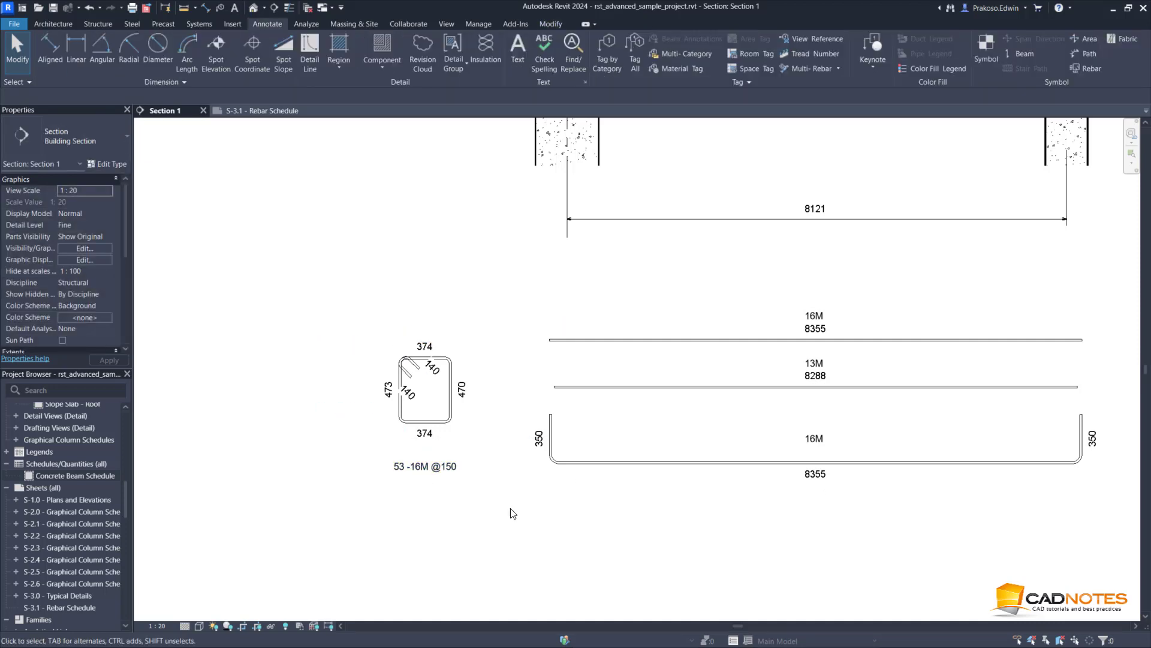
- Show the section's crop region, shift the right view segment outward and back to its former position, and hide the crop region
scroll(510, 522, "down", 2)
mouse_move(510, 521)
middle_mouse_down()
mouse_move(693, 411)
mouse_move(636, 432)
middle_mouse_up()
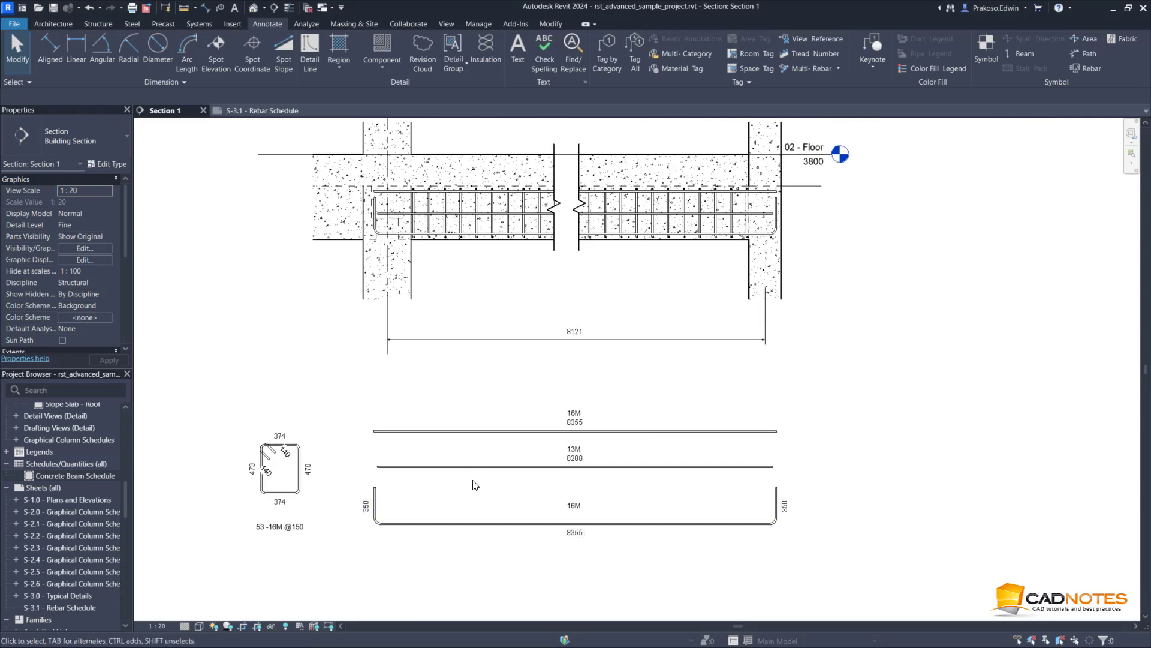
left_click(257, 627)
scroll(552, 324, "down", 2)
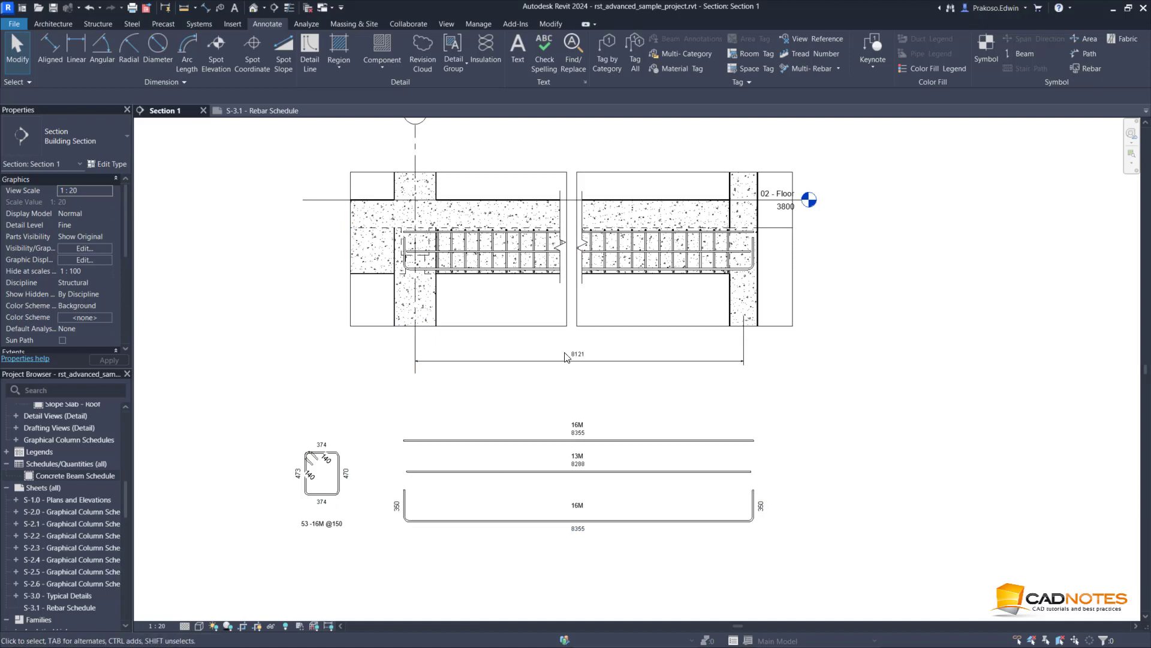
left_click(613, 329)
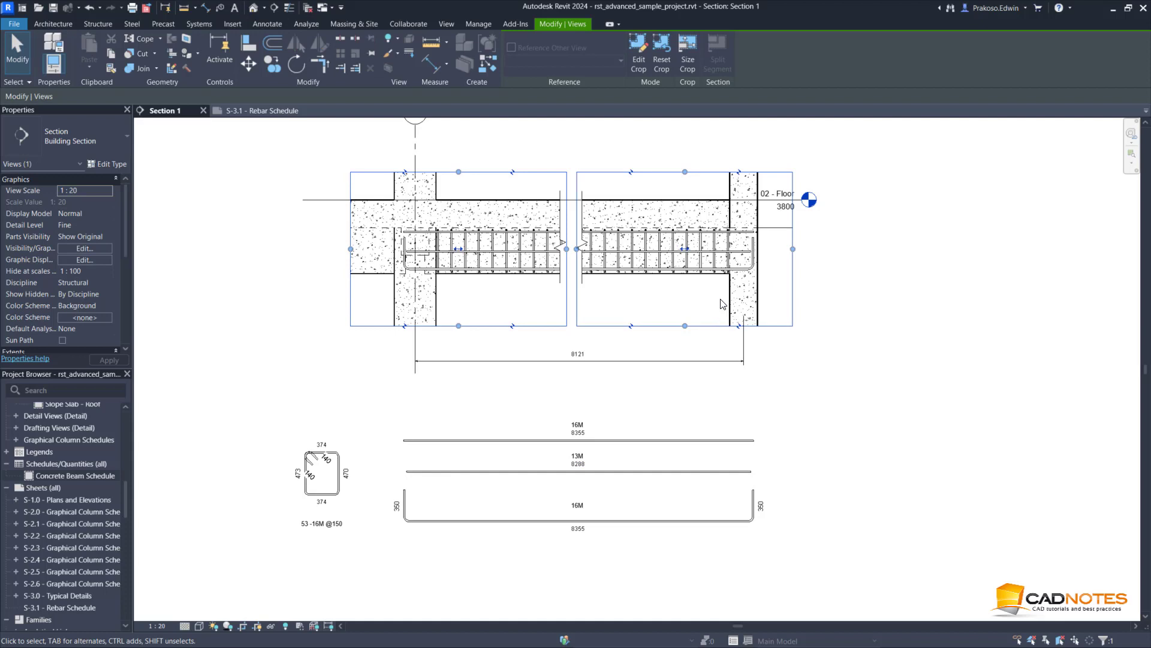
left_click_drag(686, 252, 701, 252)
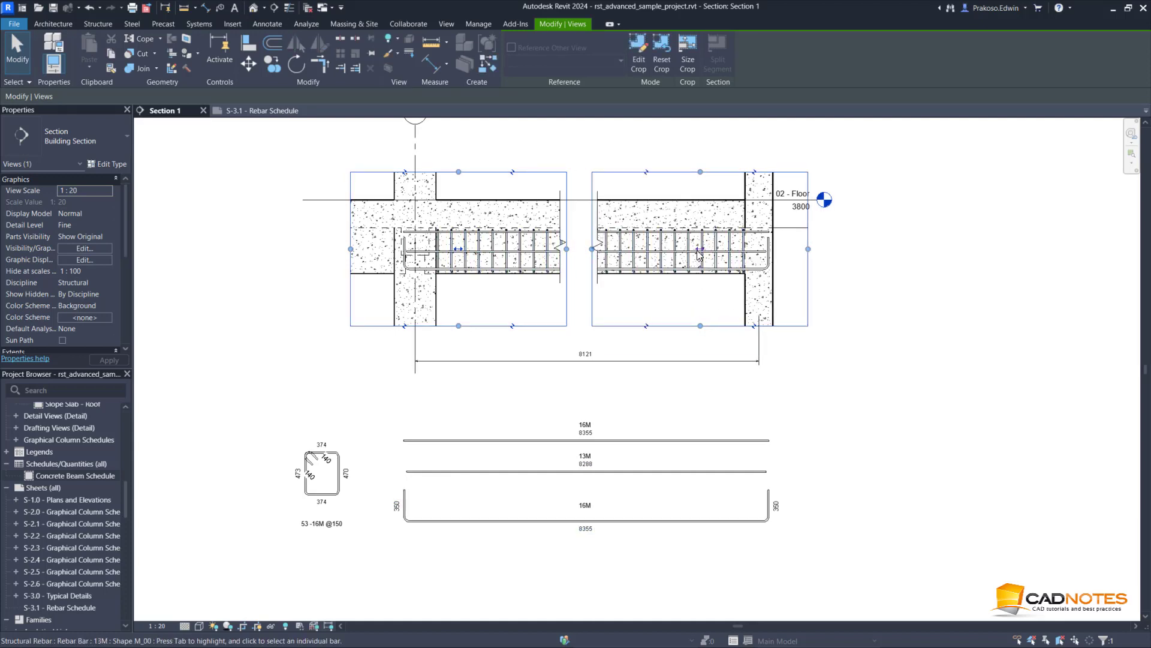
left_click_drag(699, 254, 684, 254)
left_click(866, 398)
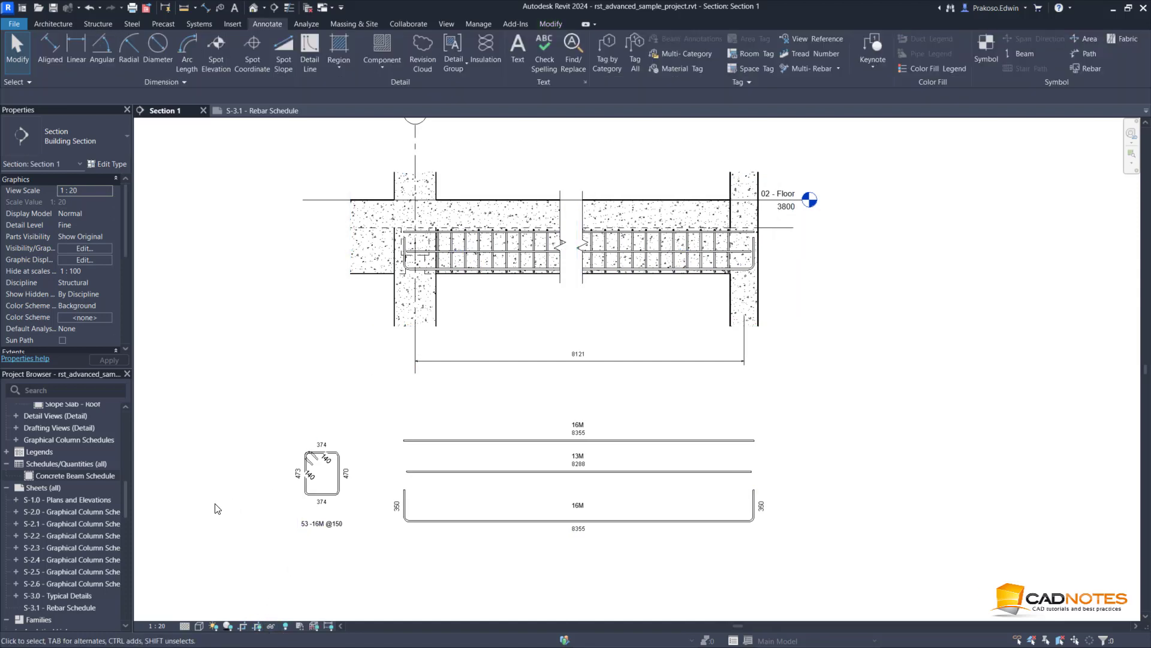
- Open sheet S-3.1 - Rebar Schedule and place the Section 1 view in the sheet's upper-left area
double_click(63, 607)
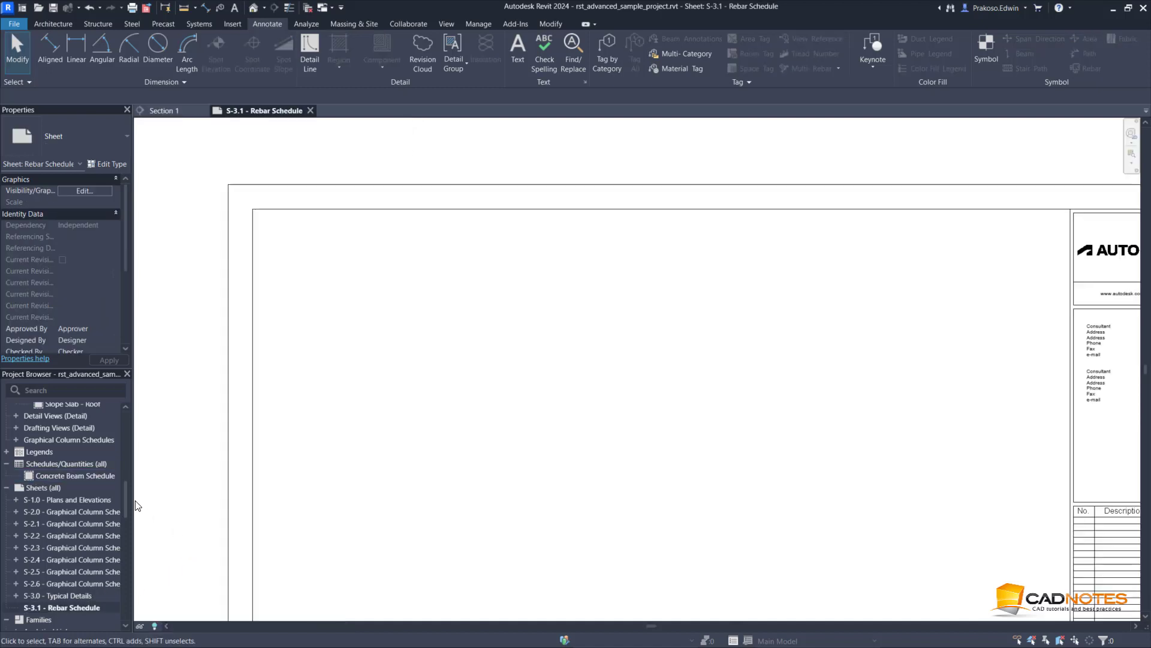
left_click_drag(123, 499, 127, 477)
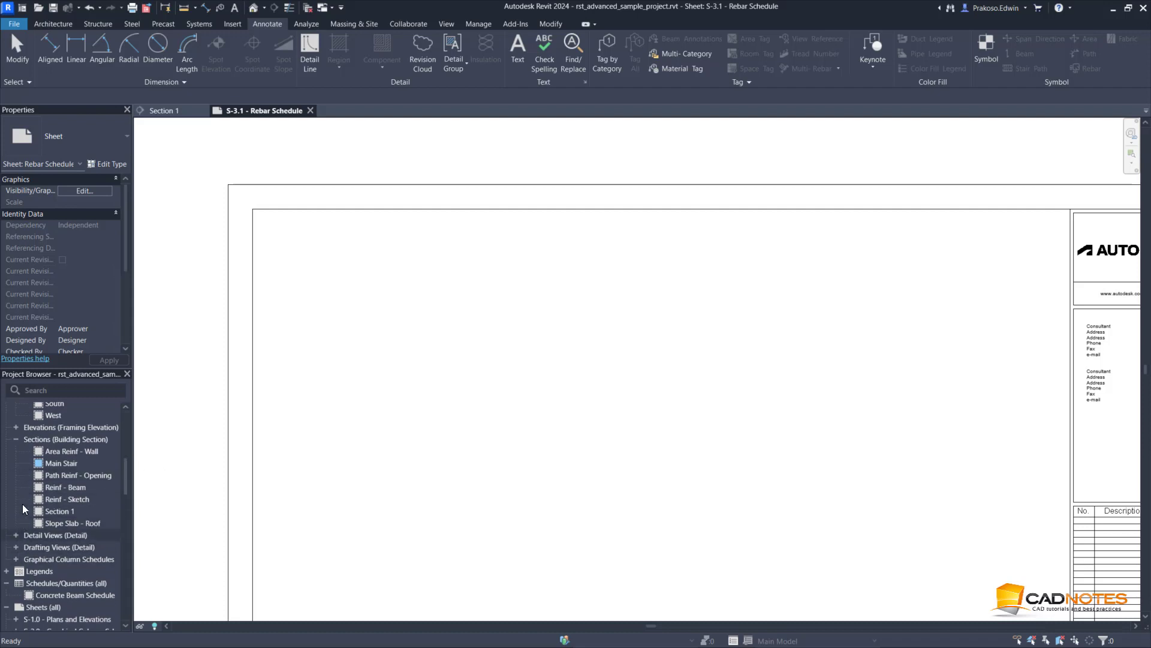
left_click(56, 511)
scroll(476, 417, "down", 2)
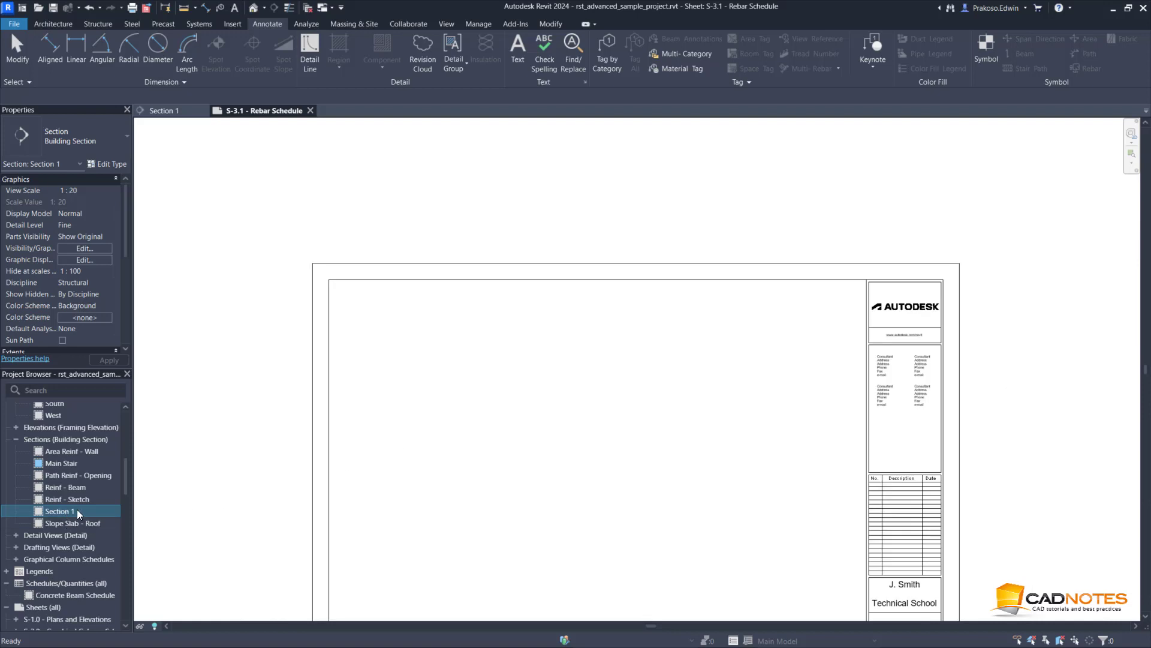
left_click_drag(106, 505, 507, 419)
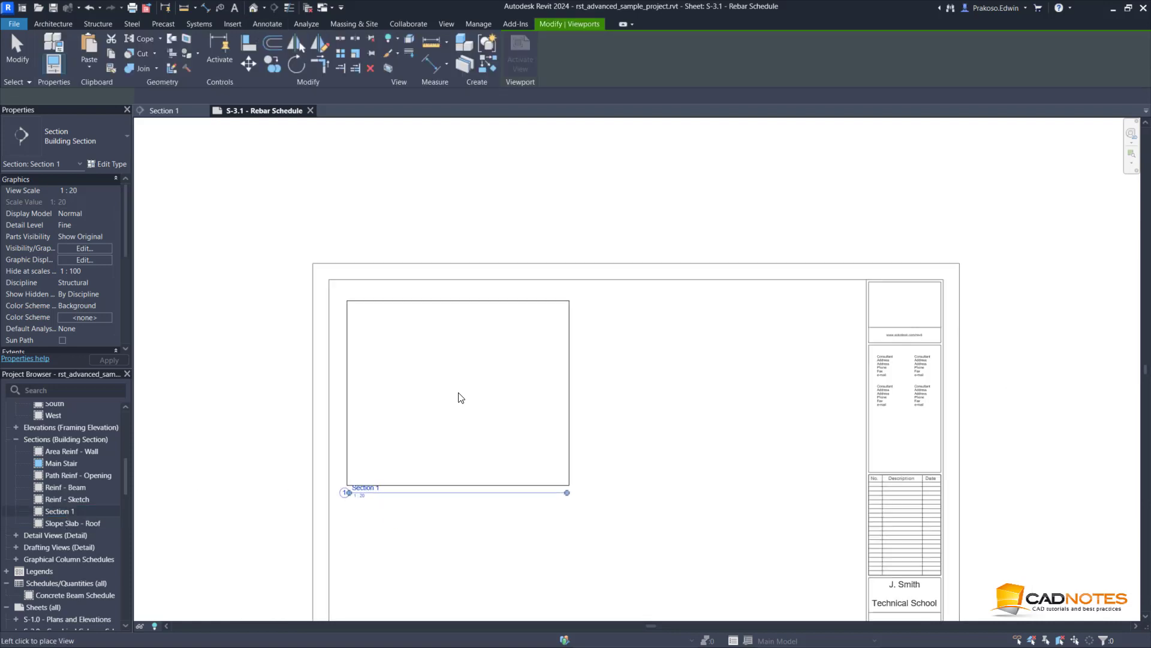
left_click(461, 397)
scroll(471, 513, "up", 2)
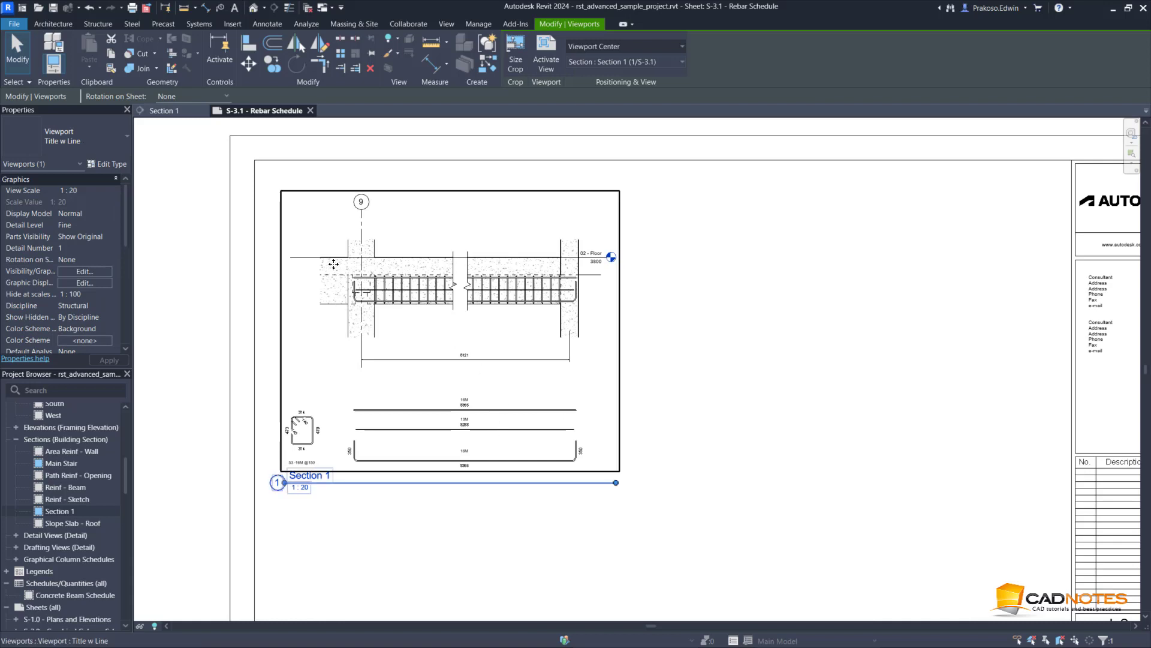
left_click(428, 566)
- Create a new schedule of building components for the Structural Rebar category, named Rebar Schedule
scroll(397, 539, "up", 2)
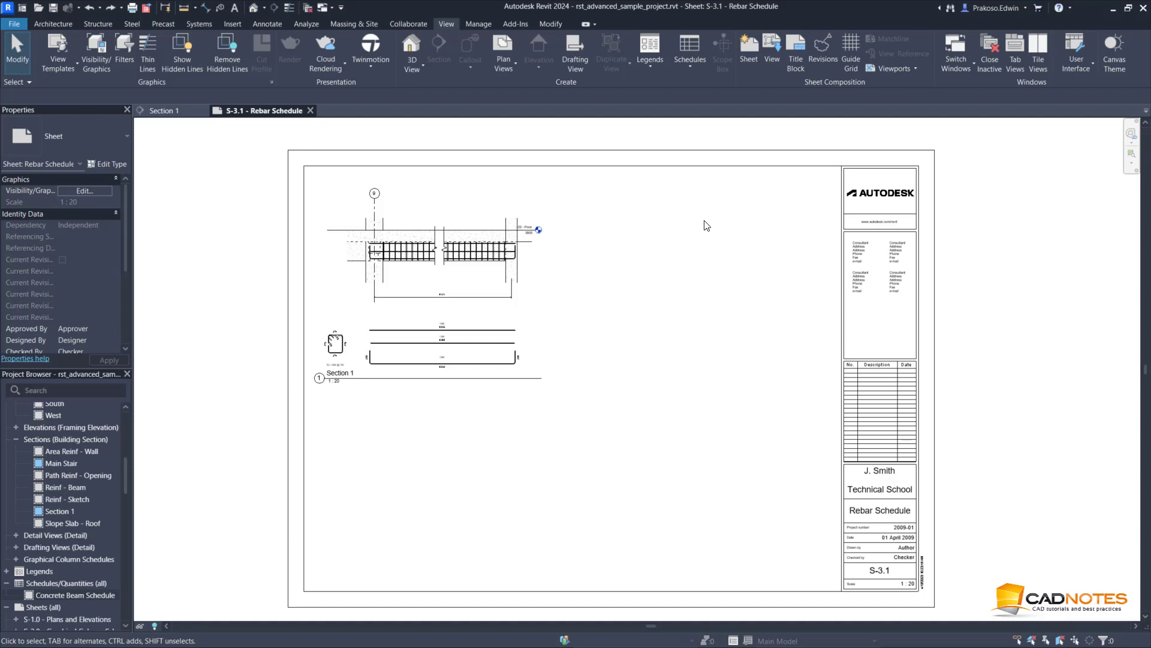
left_click(693, 62)
left_click(672, 88)
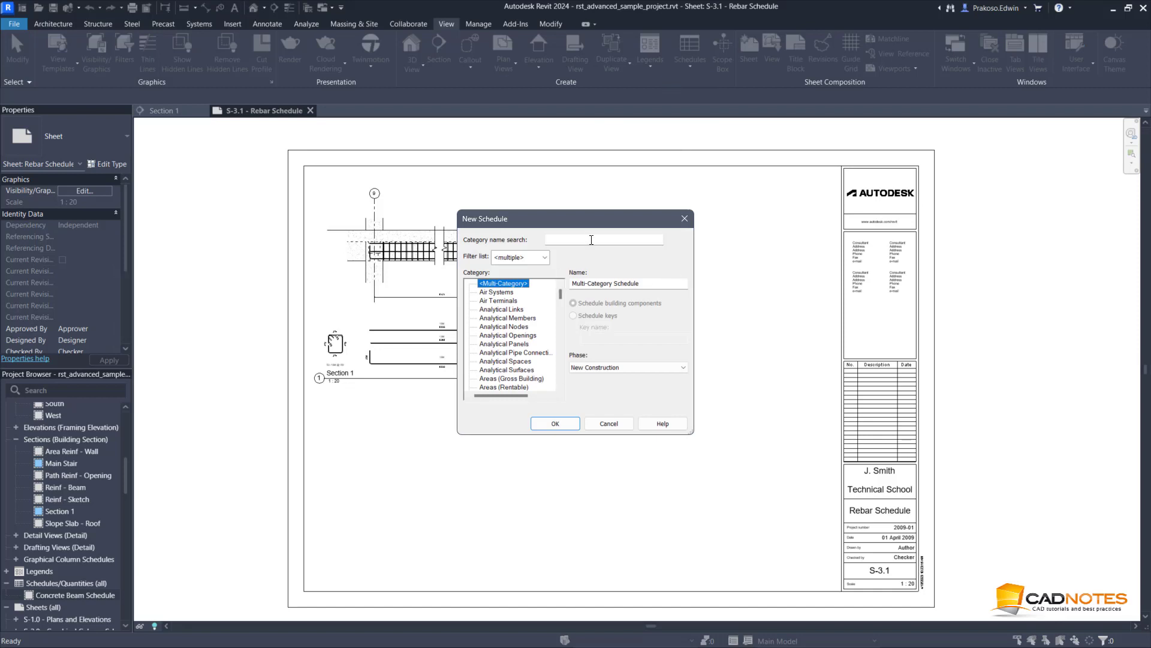
left_click(591, 240)
type("reba")
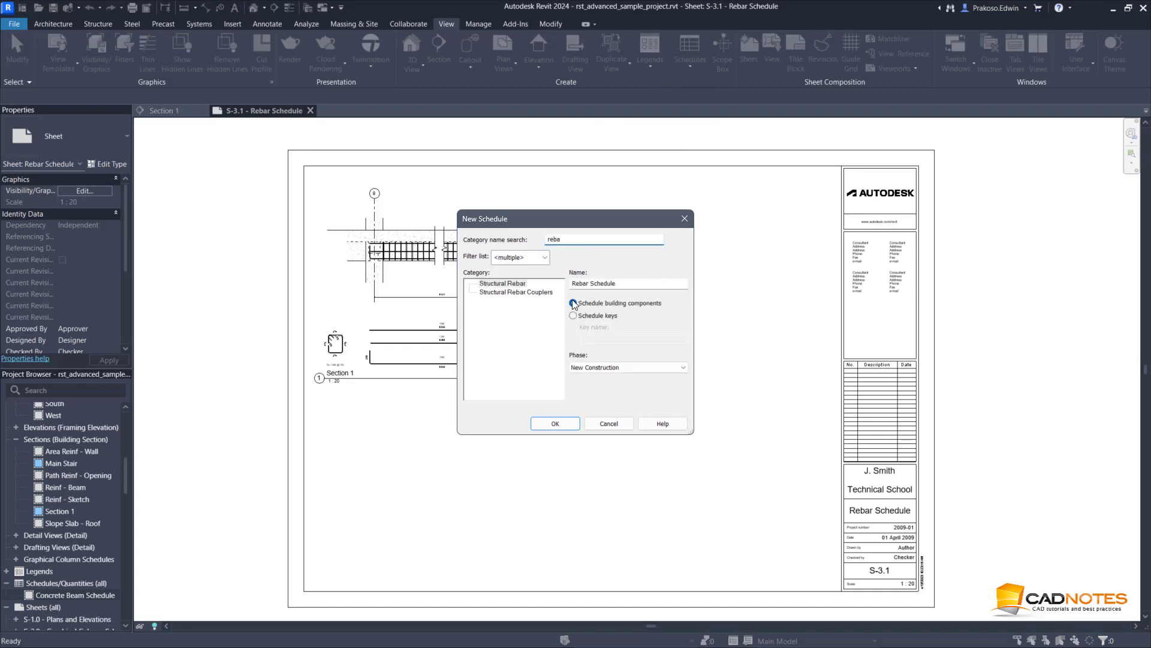
left_click(558, 423)
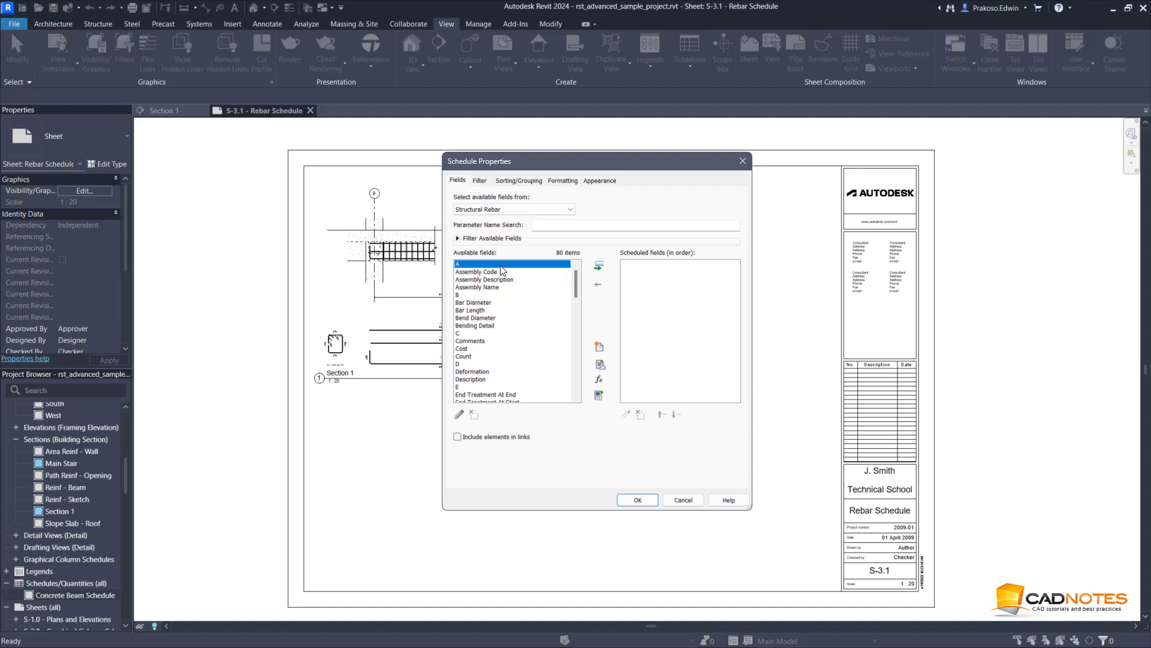
- Add the rebar dimension fields A, B, C, D, E, F and G to the schedule
double_click(501, 265)
double_click(473, 288)
left_click(461, 318)
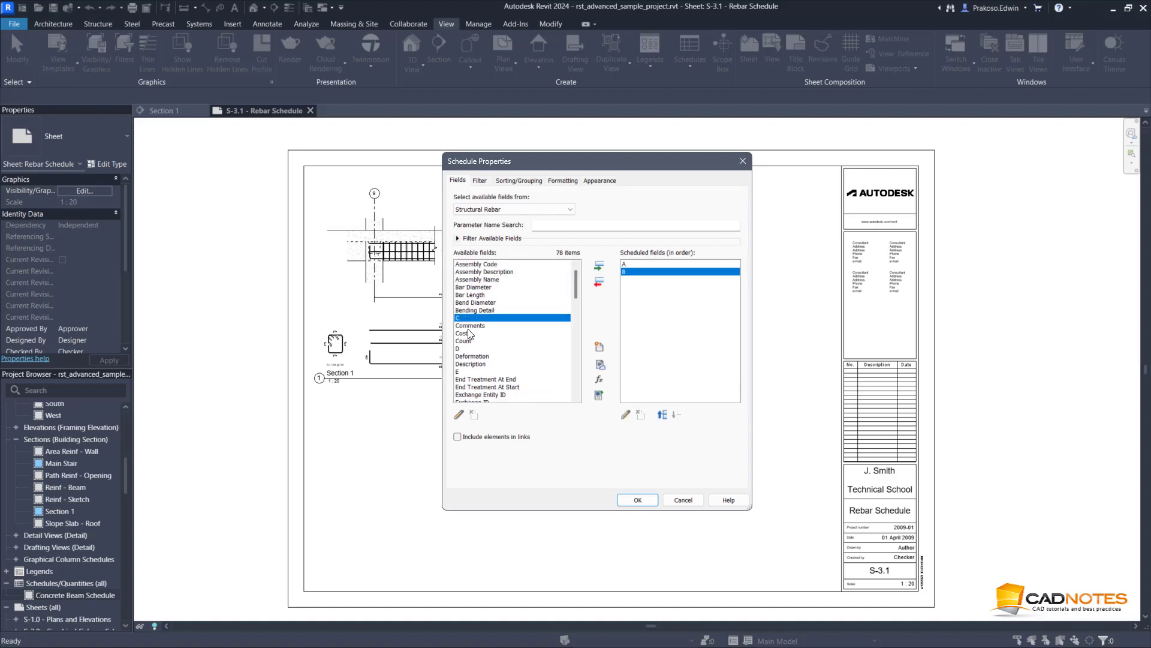
double_click(482, 319)
double_click(464, 341)
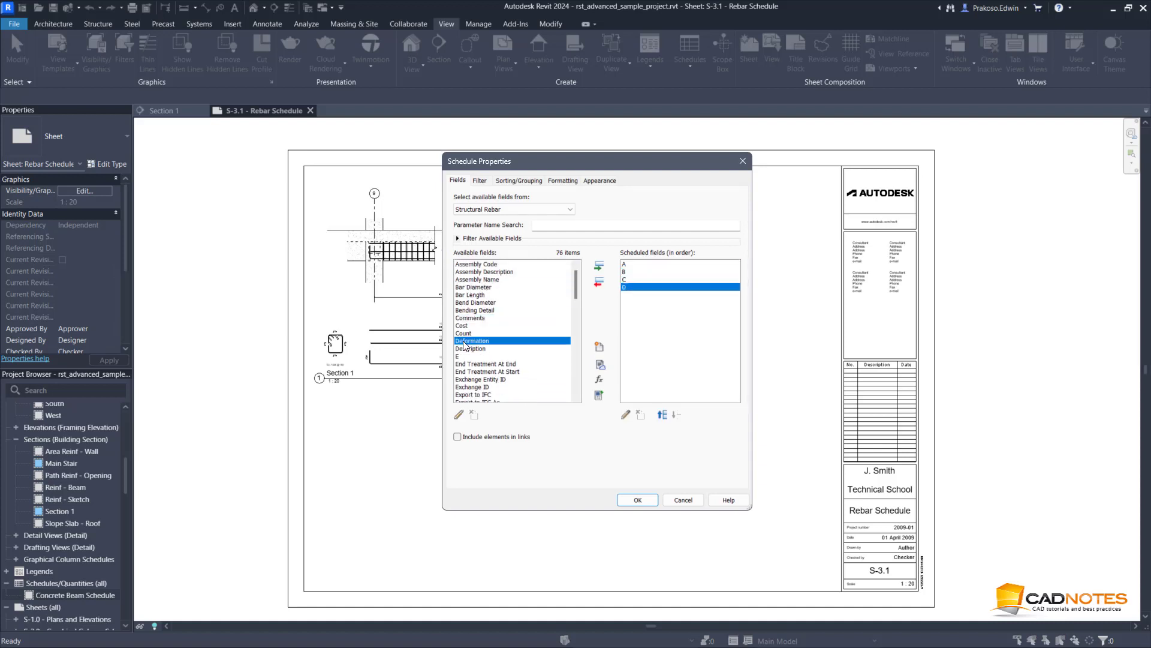
double_click(466, 356)
scroll(483, 367, "down", 5)
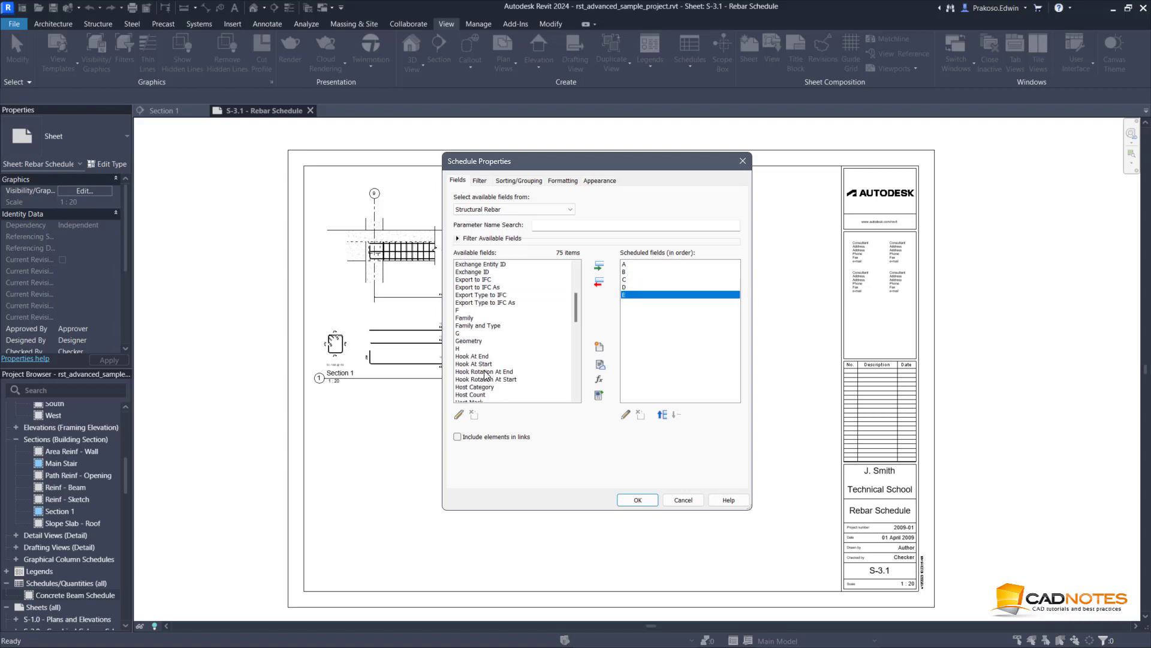
double_click(471, 311)
double_click(467, 327)
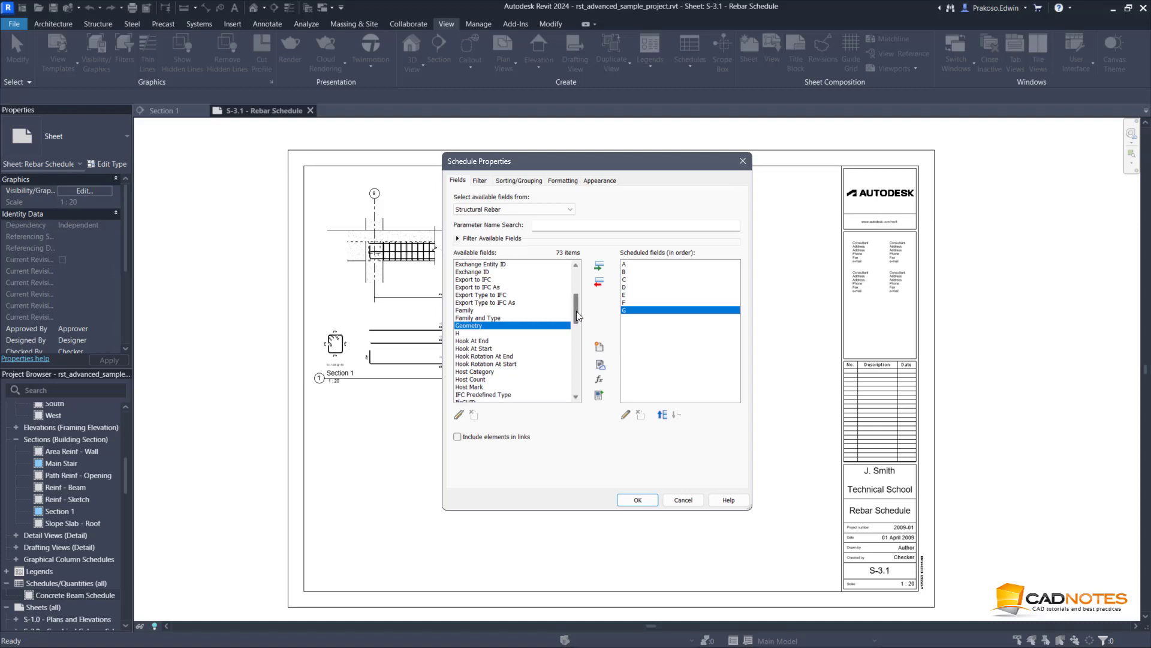
- Add the Type field to the schedule and order it ahead of the A to G fields
left_click_drag(577, 310, 577, 342)
left_click(495, 370)
scroll(495, 367, "down", 4)
left_click(476, 386)
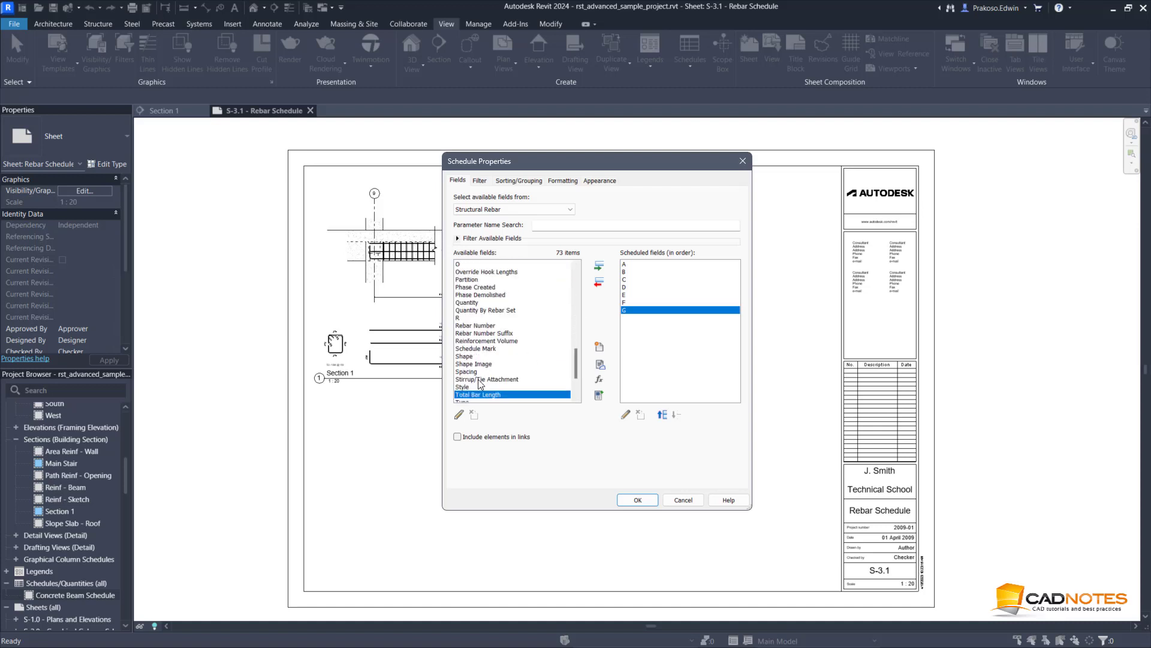
scroll(480, 371, "down", 3)
left_click(469, 341)
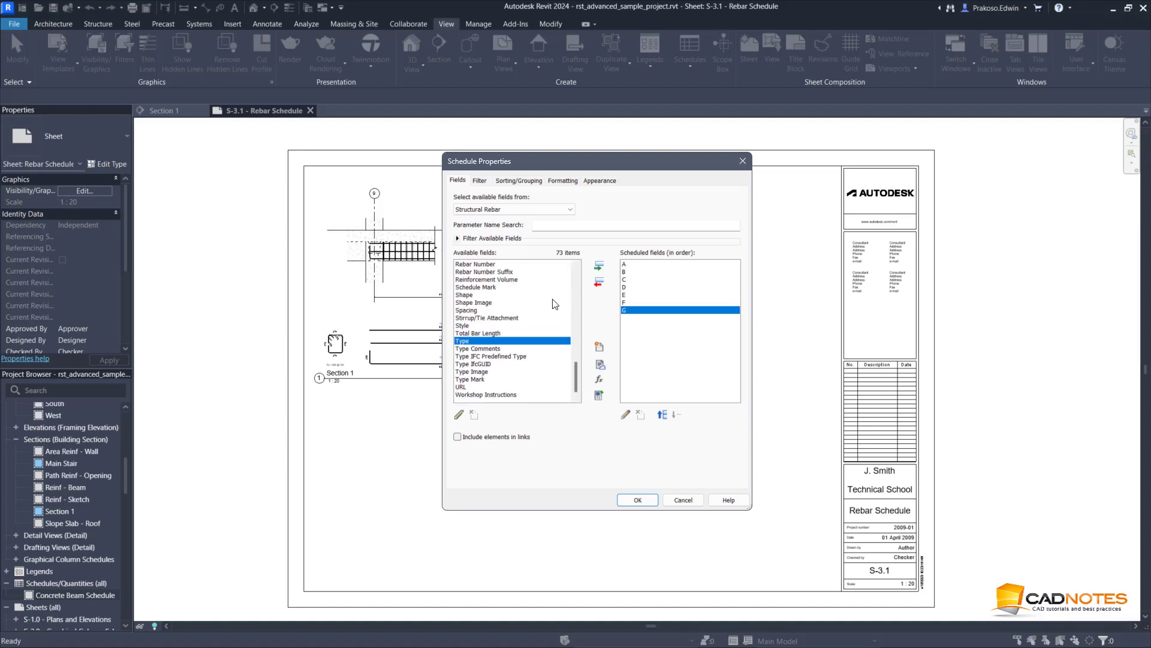
left_click(599, 266)
left_click(636, 310)
left_click(635, 265, "shift")
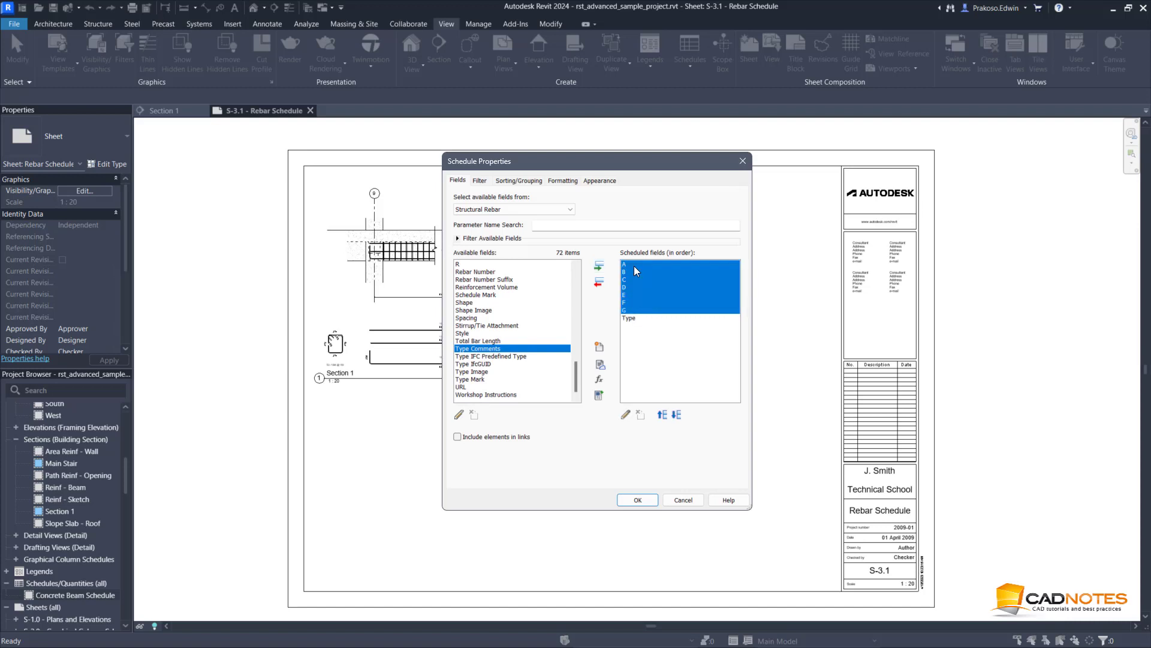
left_click(675, 414)
left_click(633, 318)
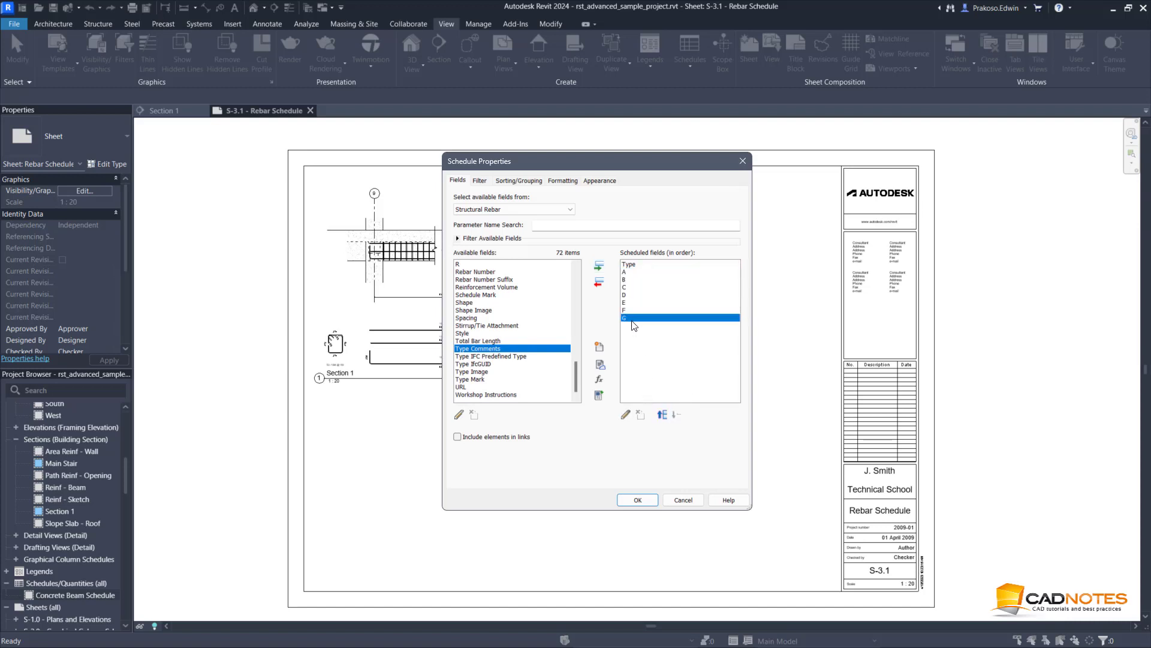
- Find the Bending Detail field and add it to the schedule after field G
left_click(560, 227)
type("ben")
left_click(514, 272)
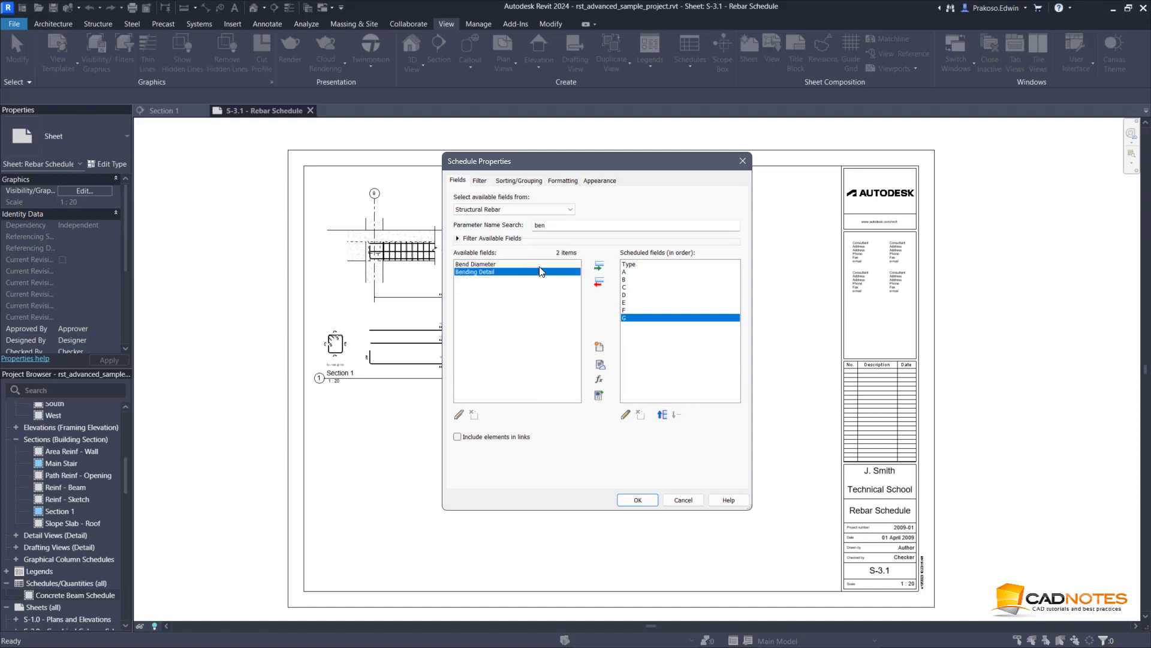
left_click(599, 265)
left_click(635, 317)
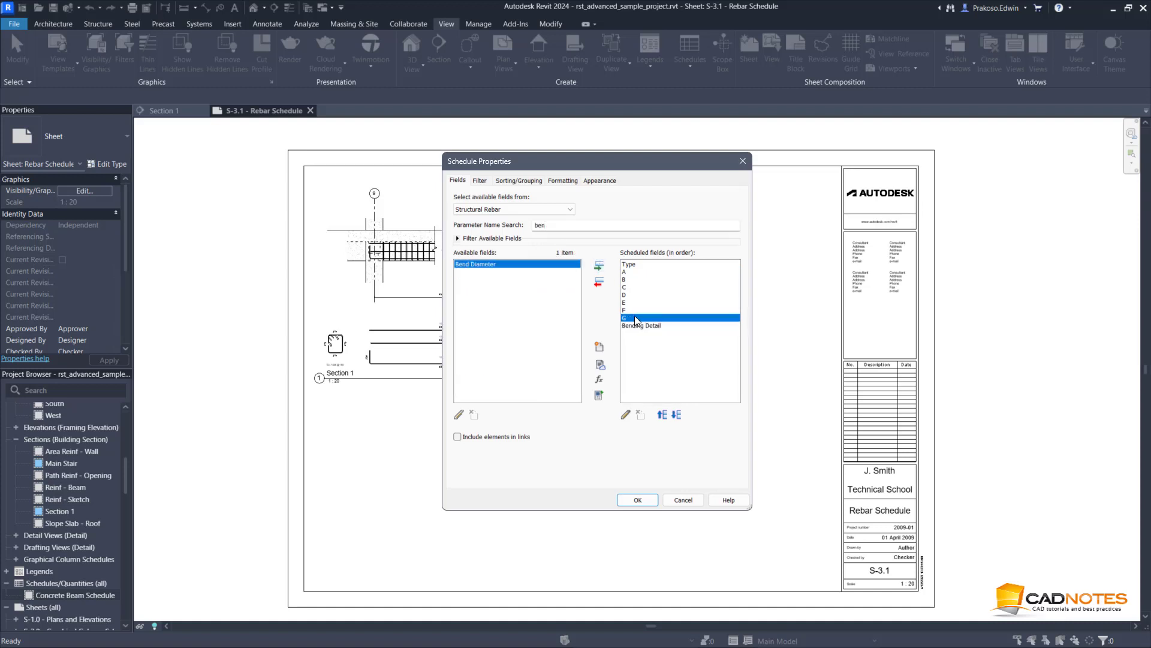
- Add Hook At Start and Hook At End, in that order, between G and Bending Detail, and generate the schedule
left_click_drag(548, 225, 481, 233)
type("hook")
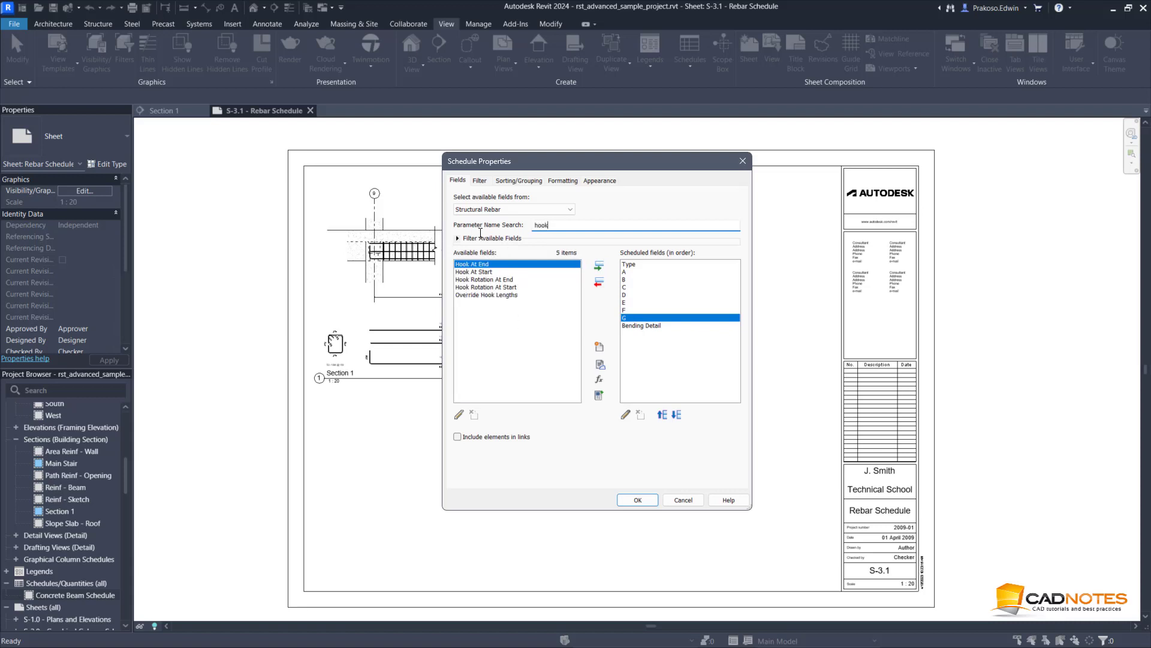
left_click(495, 272, "ctrl")
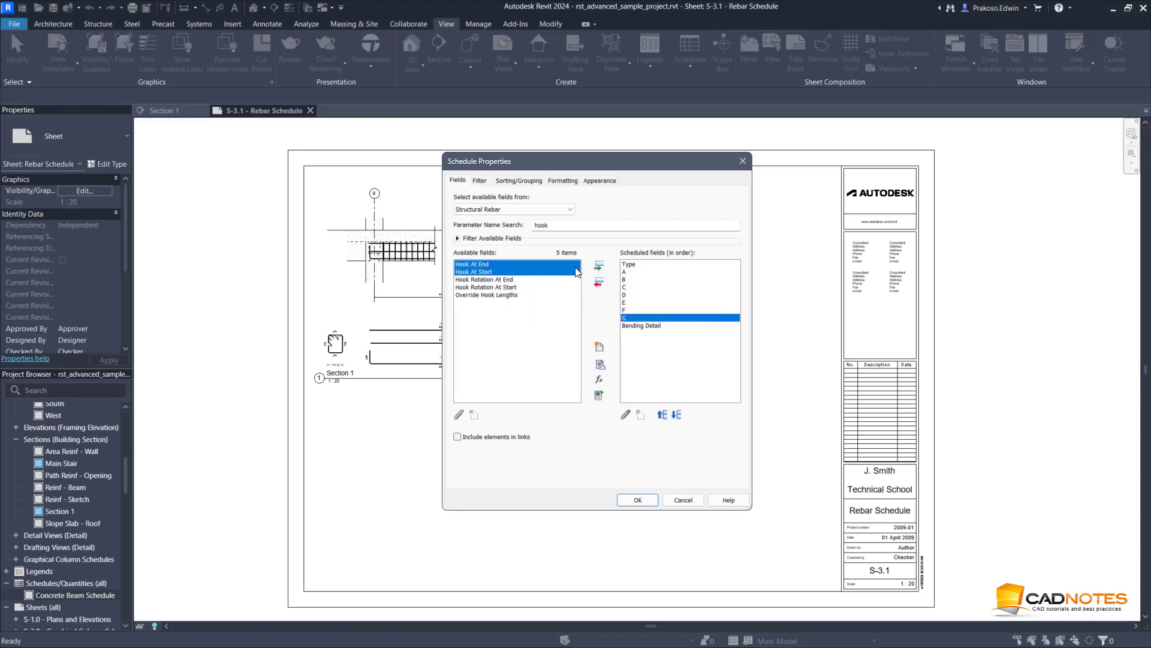
left_click(598, 266)
left_click(652, 325)
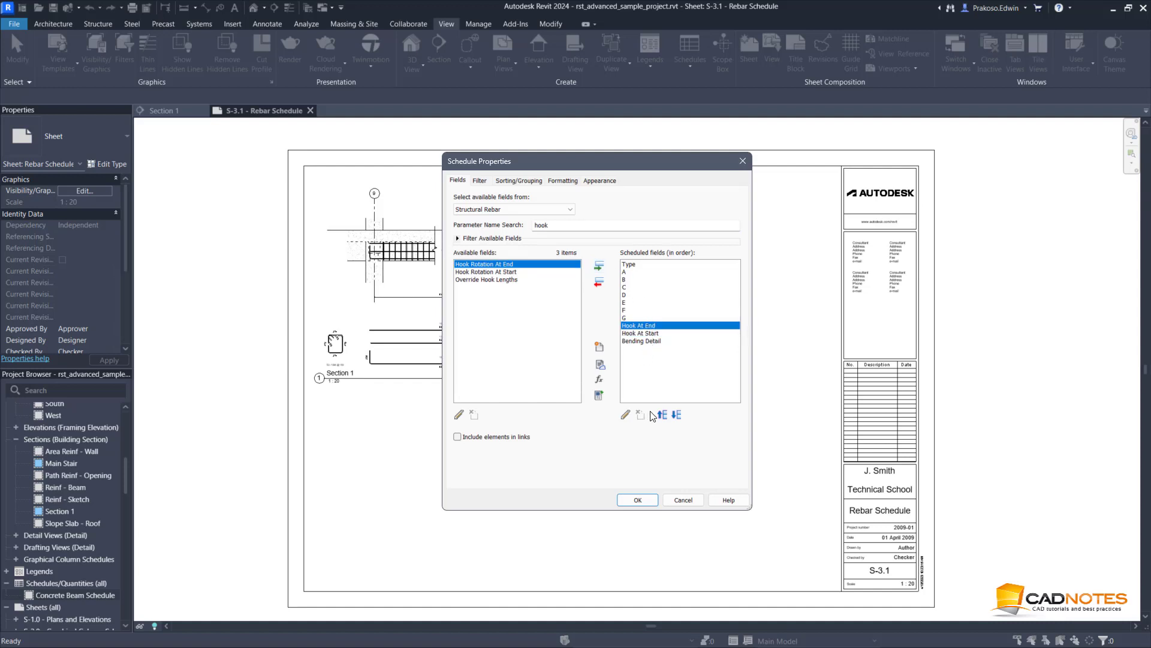
left_click(677, 415)
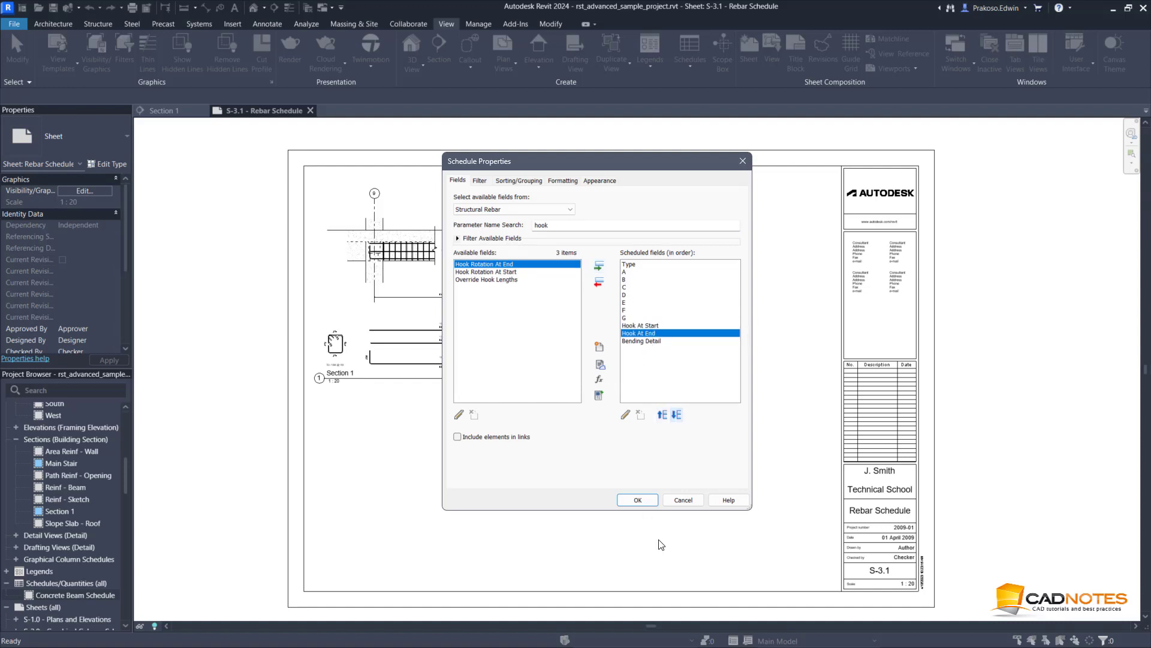
left_click(638, 500)
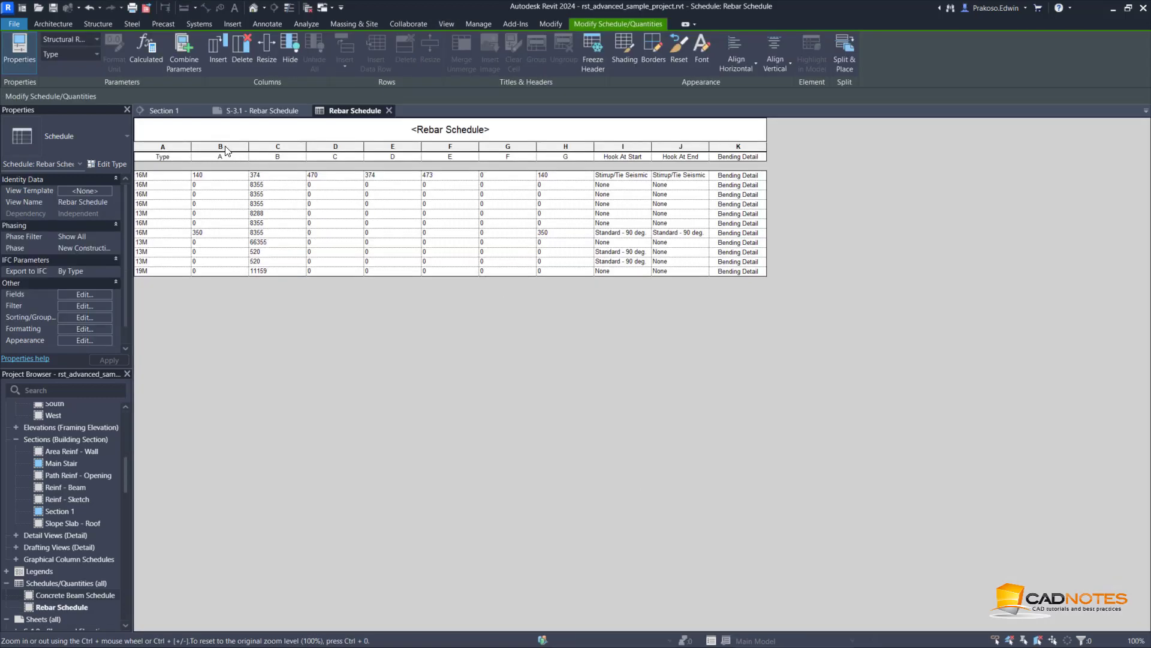
- Resize the schedule's A to G dimension columns to 100 mm
left_click(227, 150)
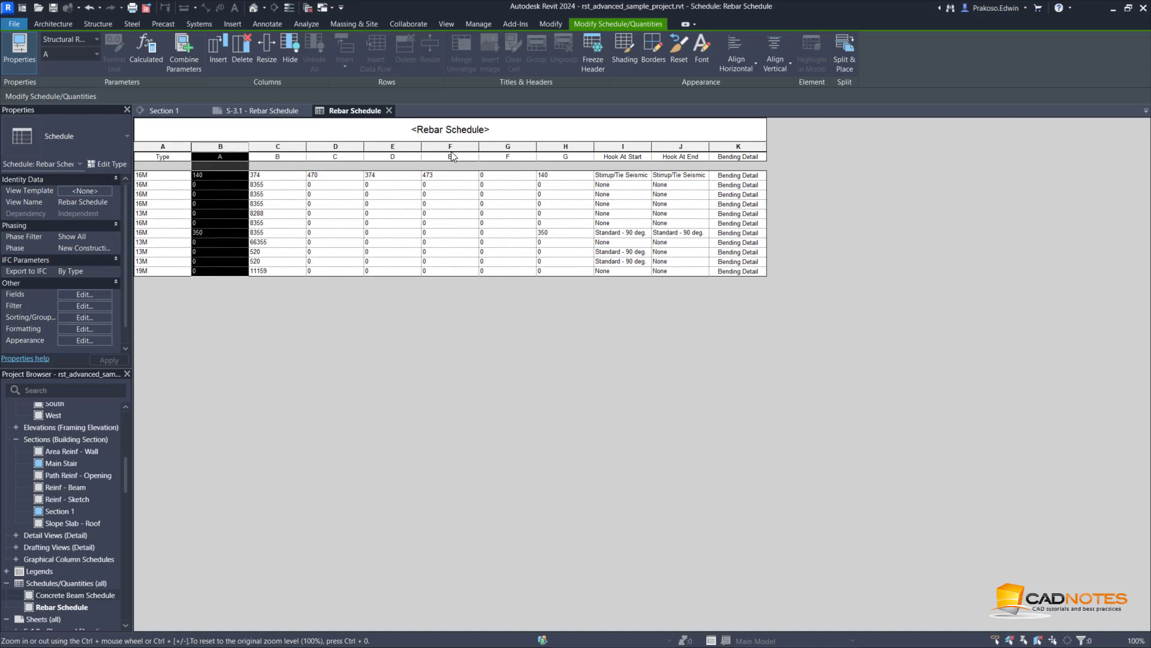
left_click(582, 150, "shift")
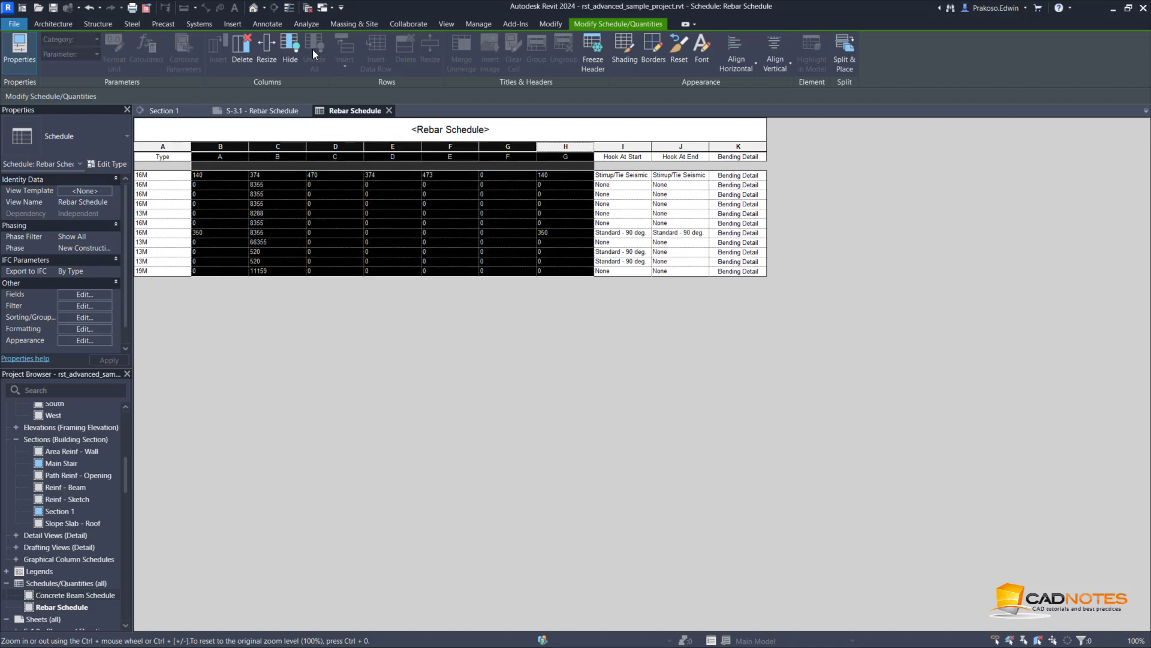
left_click(267, 48)
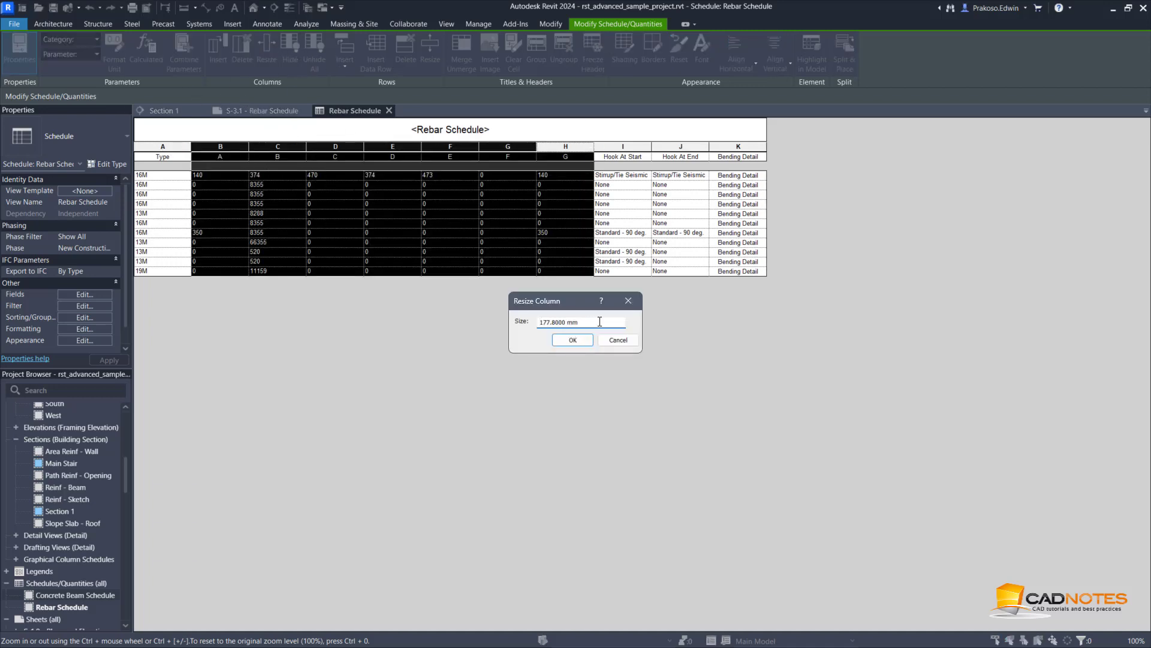
left_click_drag(600, 321, 493, 314)
type("100")
key("Return")
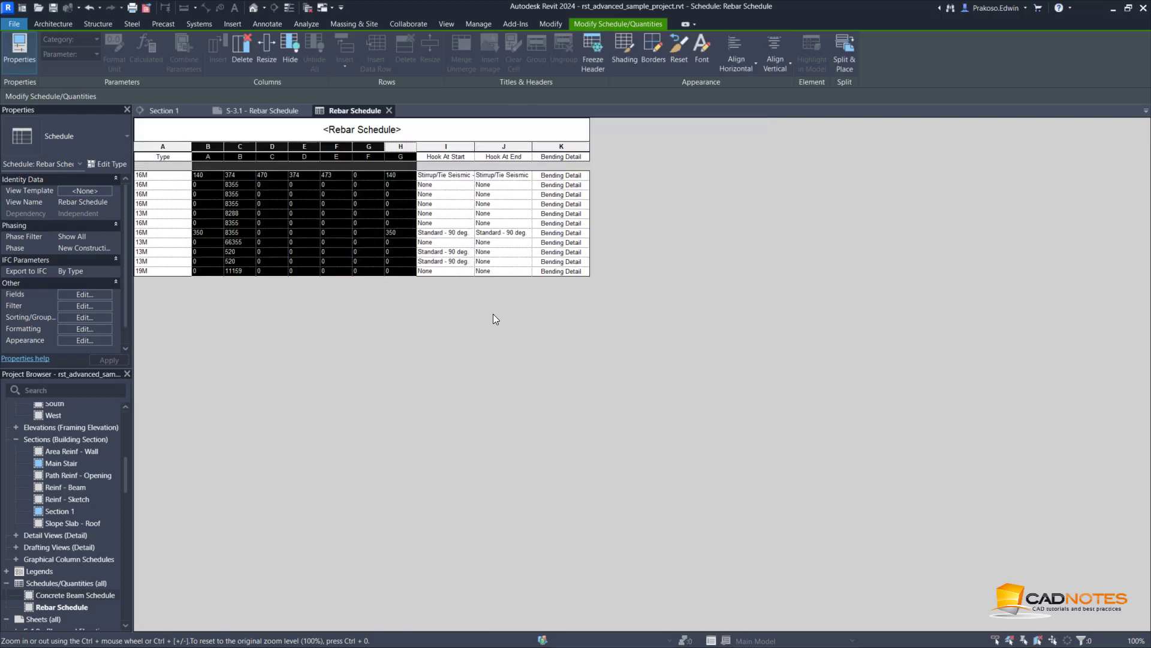
- Narrow the schedule's Type column to slightly less than the width of the A to G columns
left_click(163, 147)
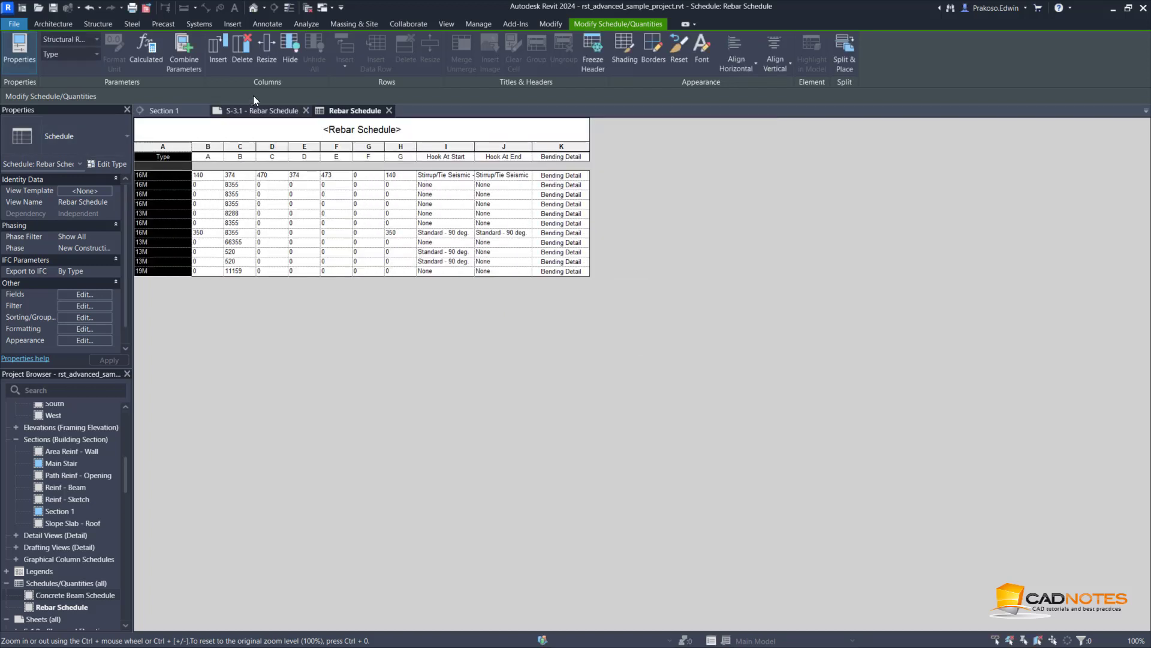
left_click(267, 48)
key("BackSpace")
key("ctrl+z")
type("14")
type("0")
key("Return")
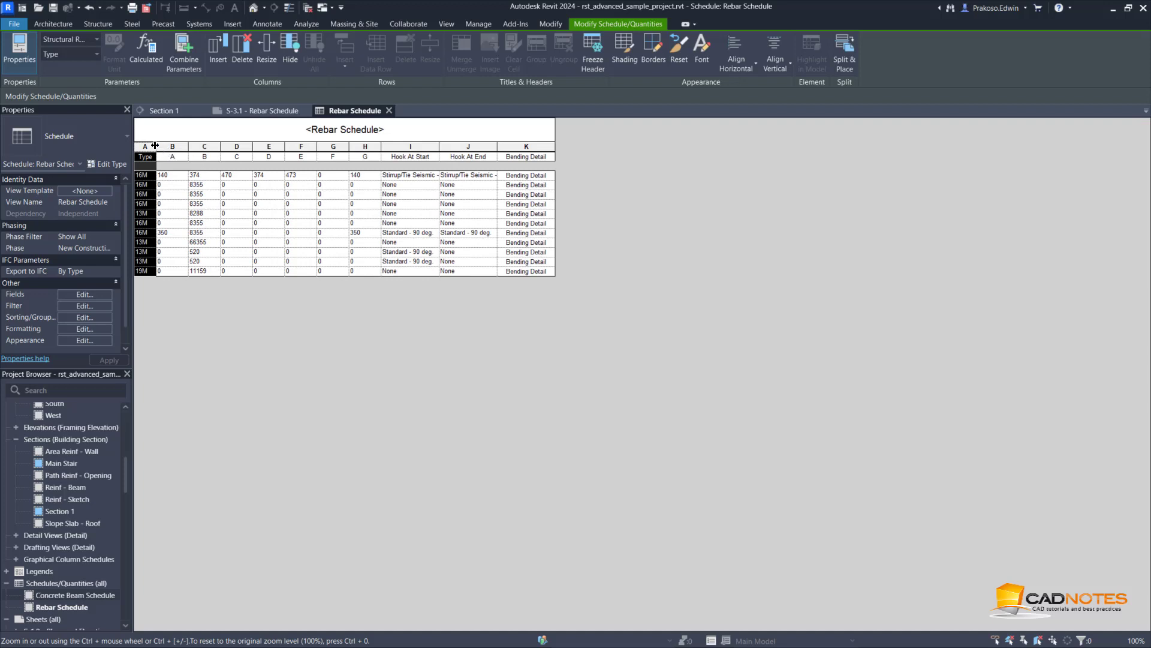
left_click_drag(157, 146, 164, 145)
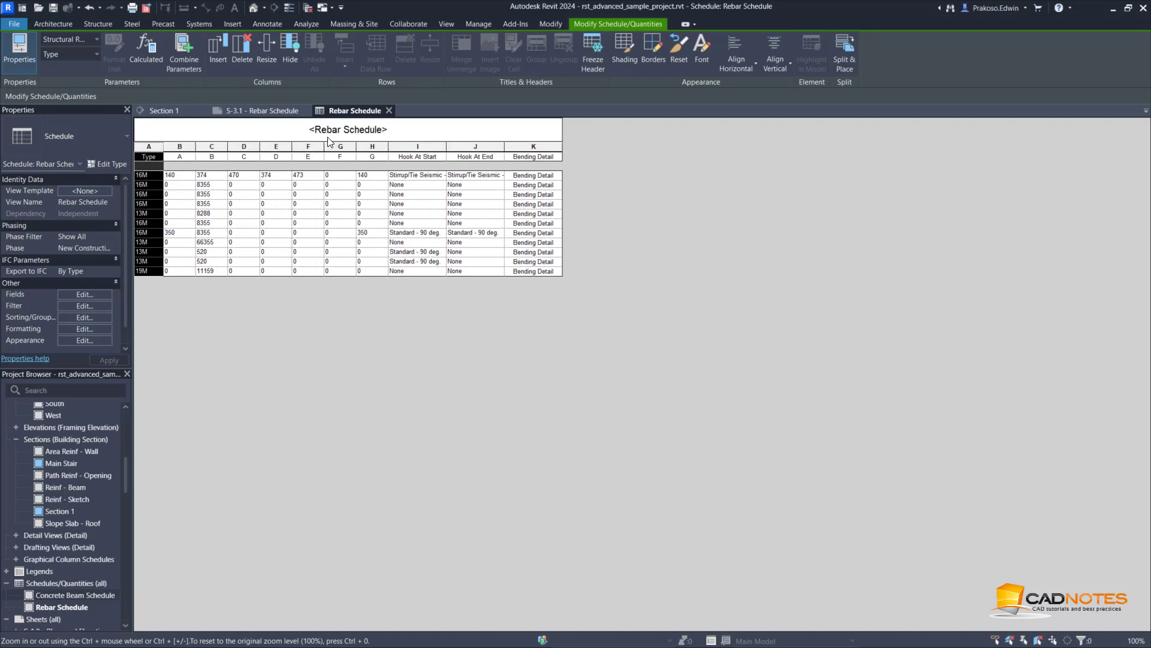
- Return to sheet S-3.1 and place the Rebar Schedule to the right of the Section 1 view
left_click(283, 112)
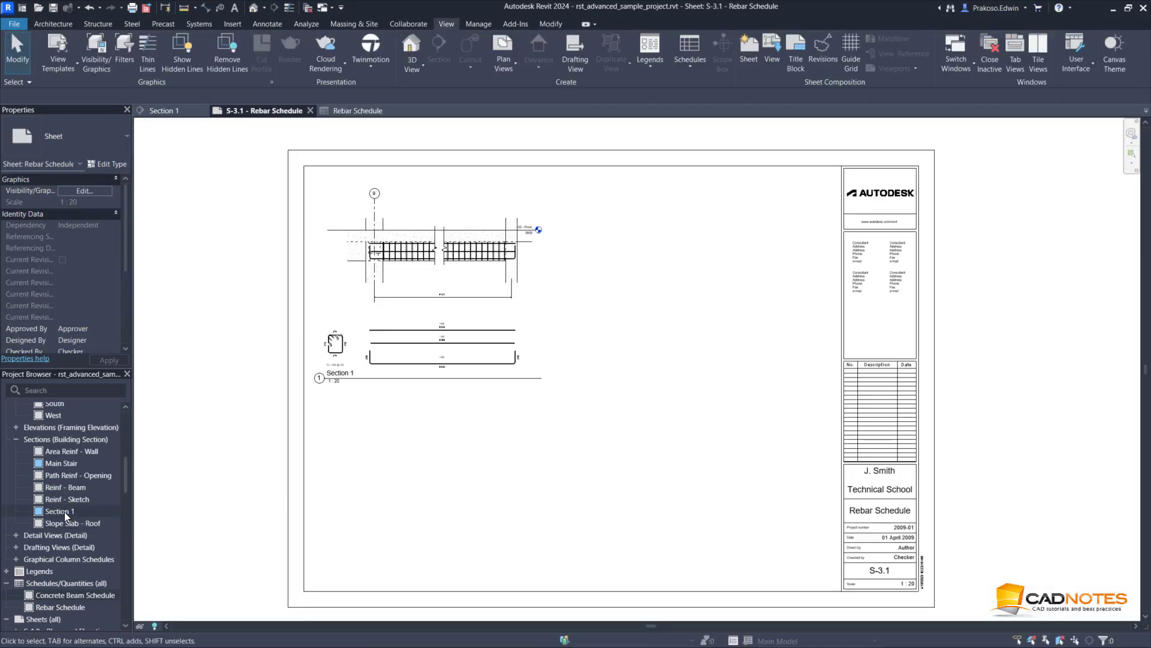
left_click(48, 606)
left_click_drag(653, 433, 648, 484)
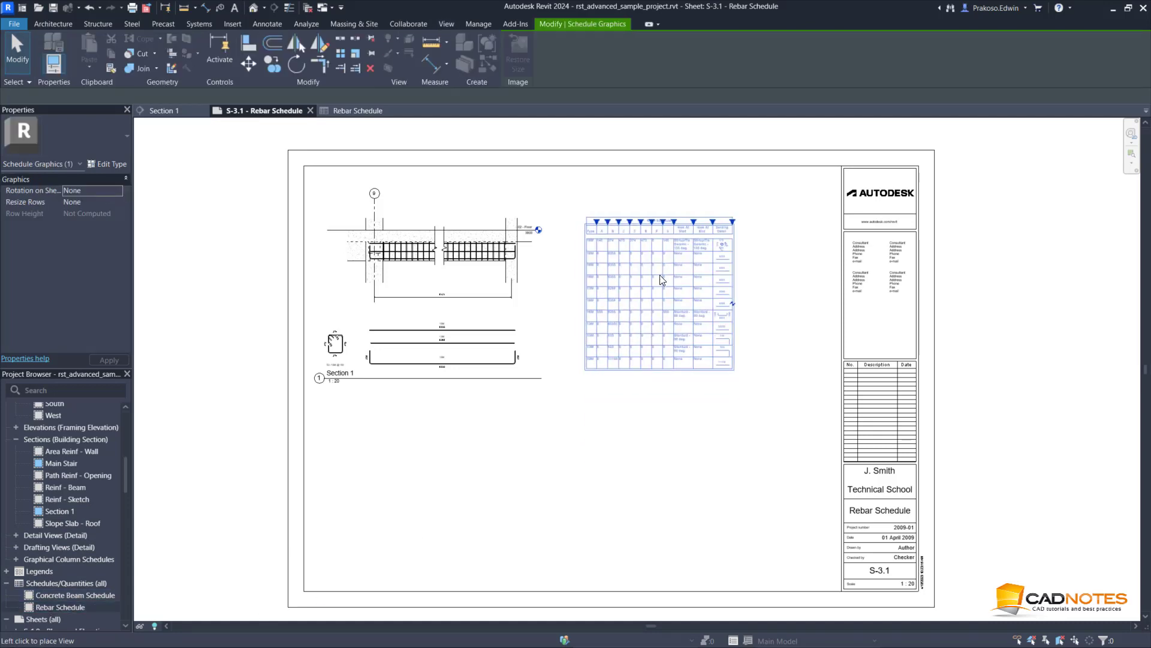
left_click(668, 274)
left_click(793, 289)
- Widen the Bending Detail column of the schedule placed on the sheet
scroll(749, 264, "up", 5)
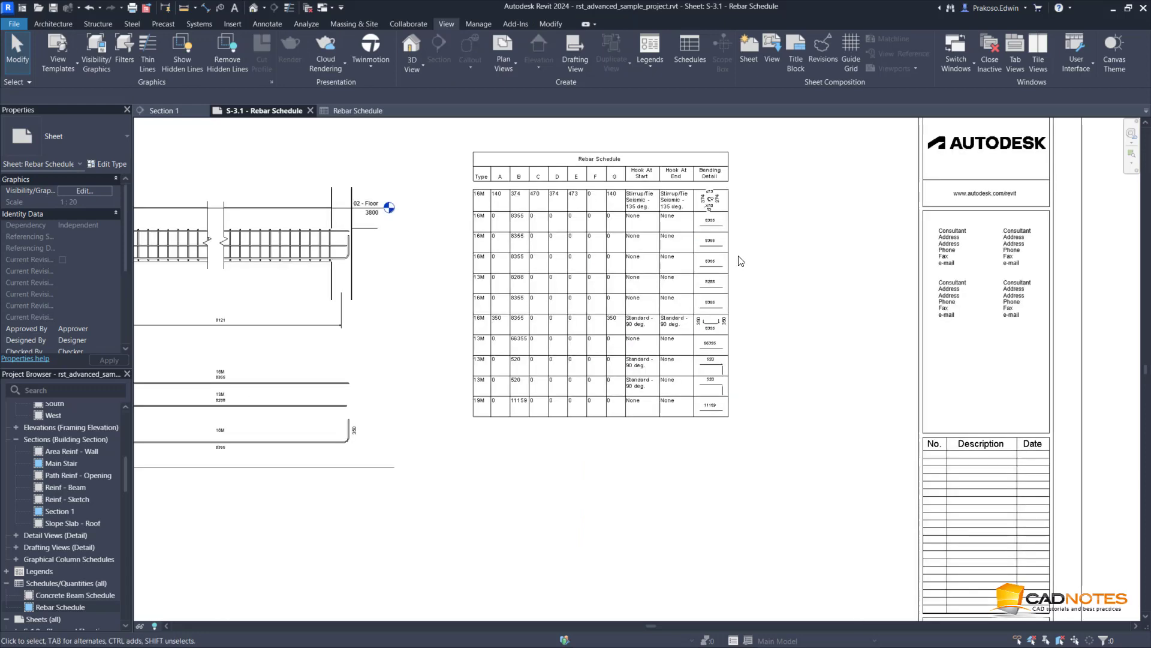
middle_click_drag(776, 277, 787, 288)
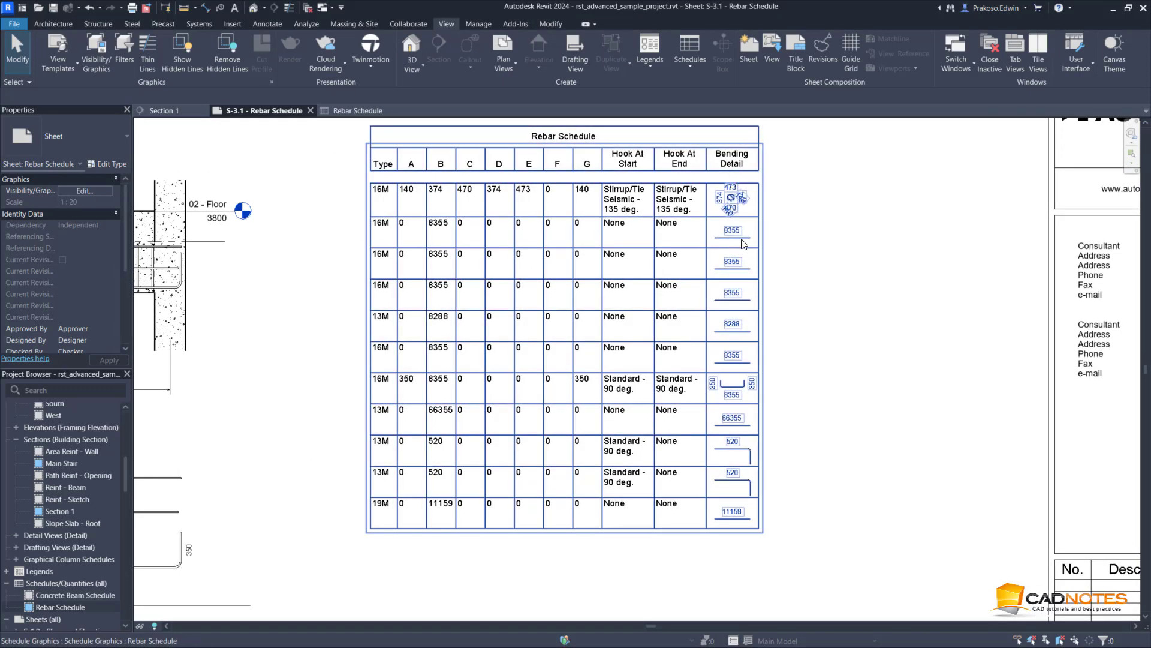
left_click(743, 168)
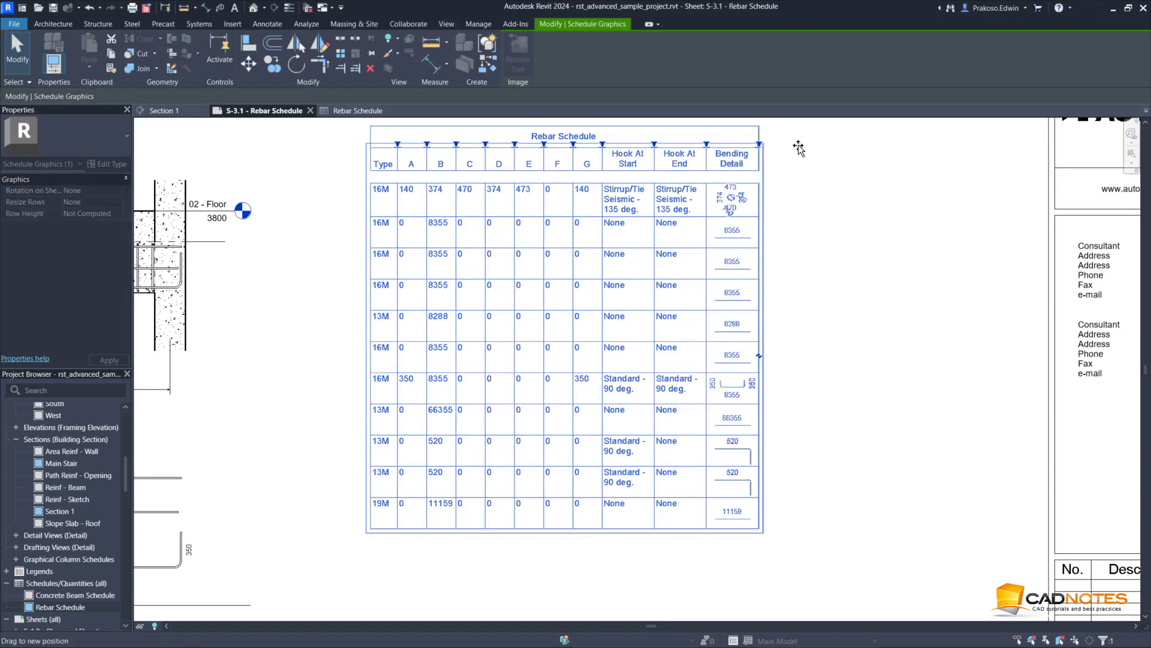
left_click_drag(799, 148, 800, 146)
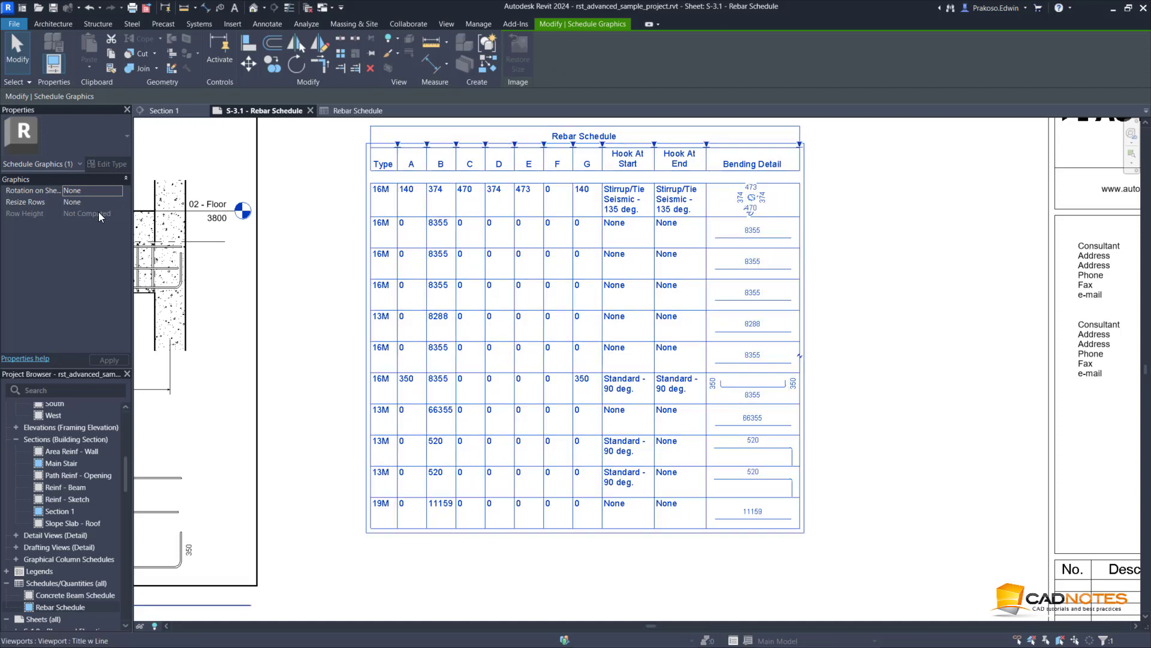
- Set the placed schedule to resize Image Rows with a row height of 30
left_click(118, 202)
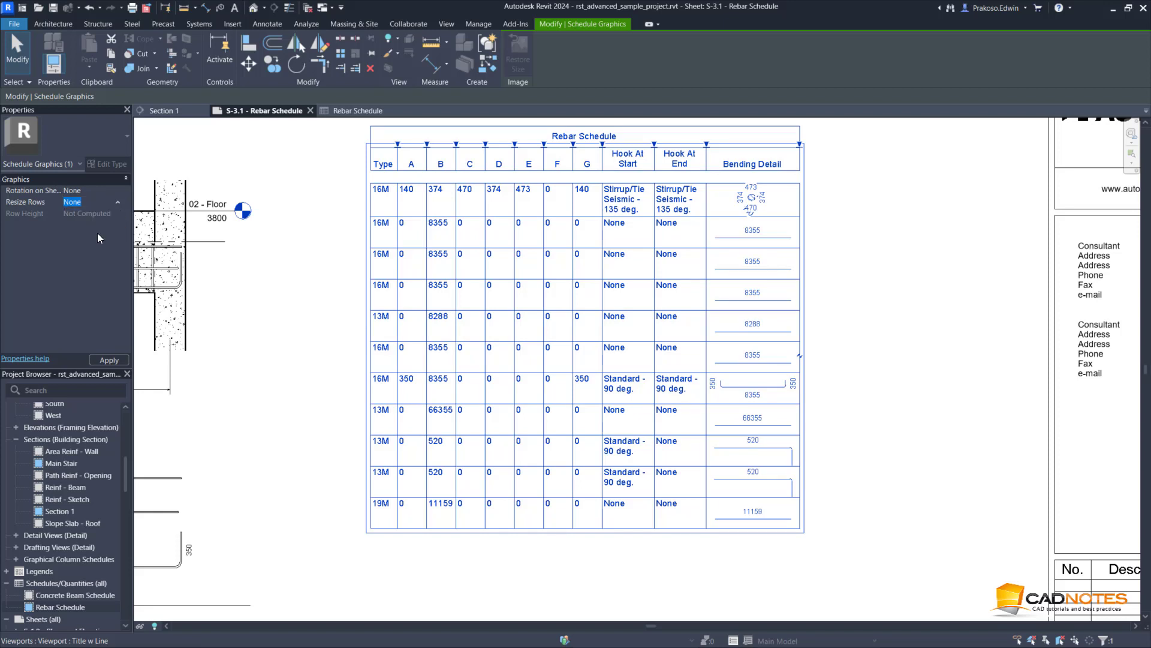
left_click(97, 233)
type("30")
key("Return")
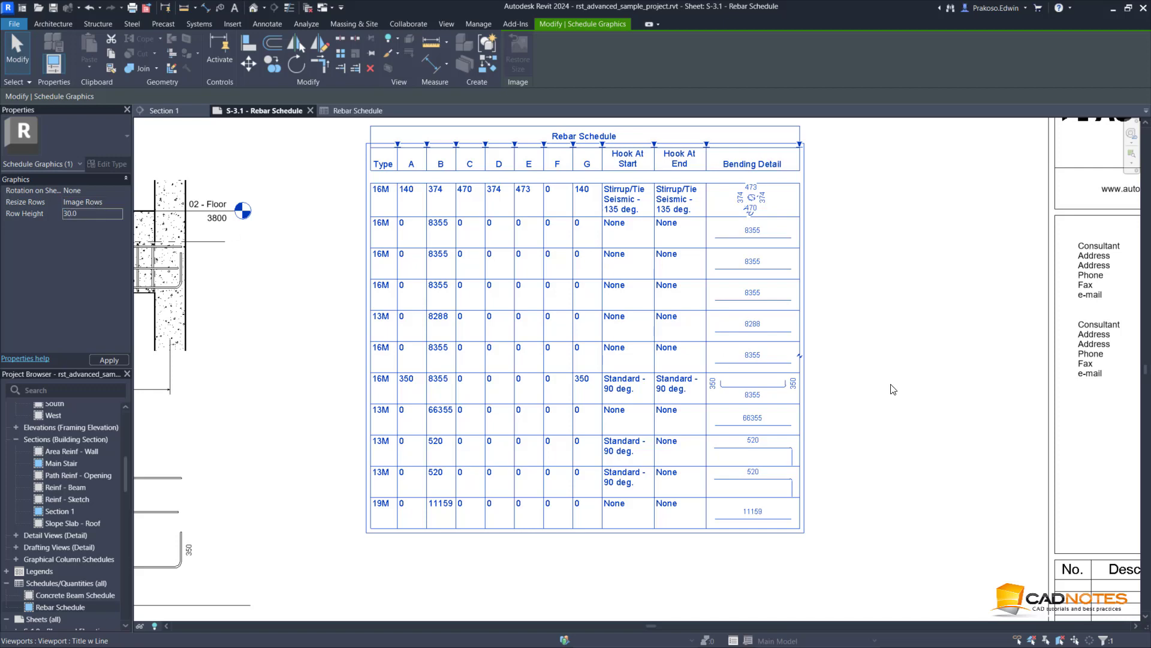
left_click(891, 388)
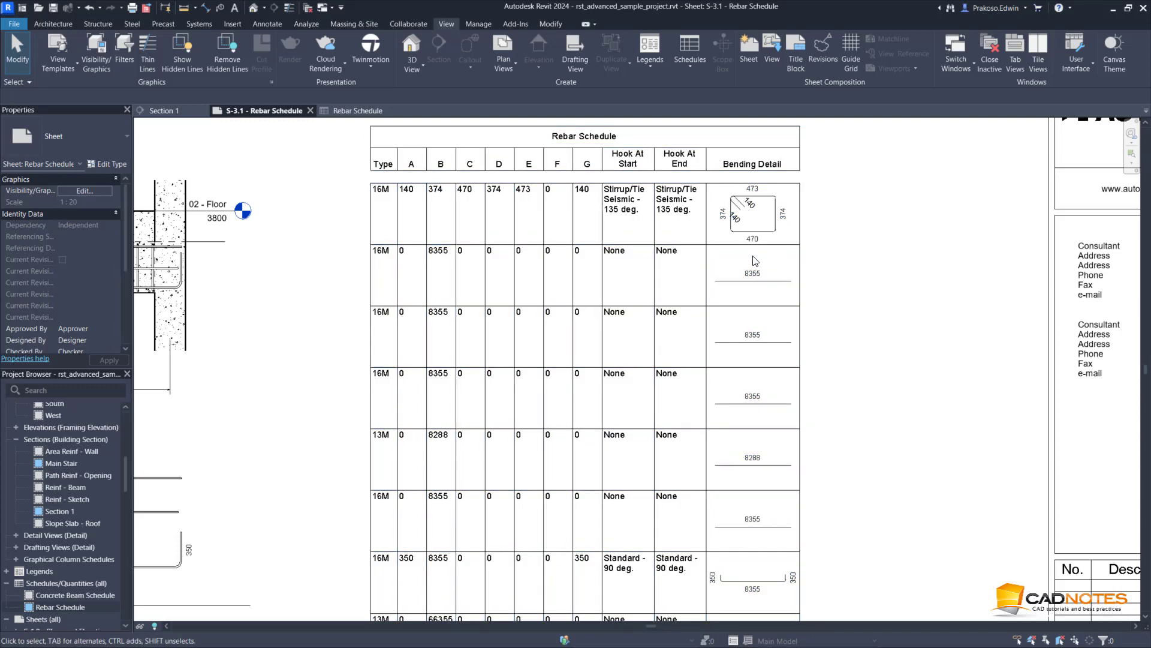
- In the Rebar Schedule view, align the Type through Hook At End columns to Center horizontally and Middle vertically
left_click(342, 112)
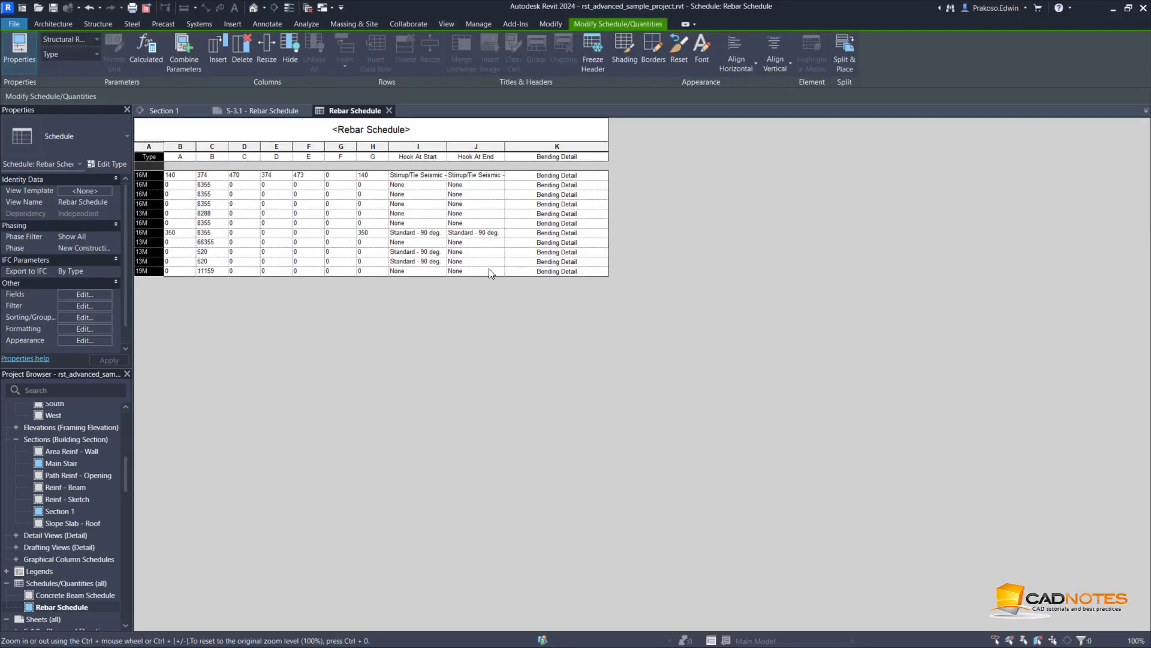
left_click(557, 271, "shift")
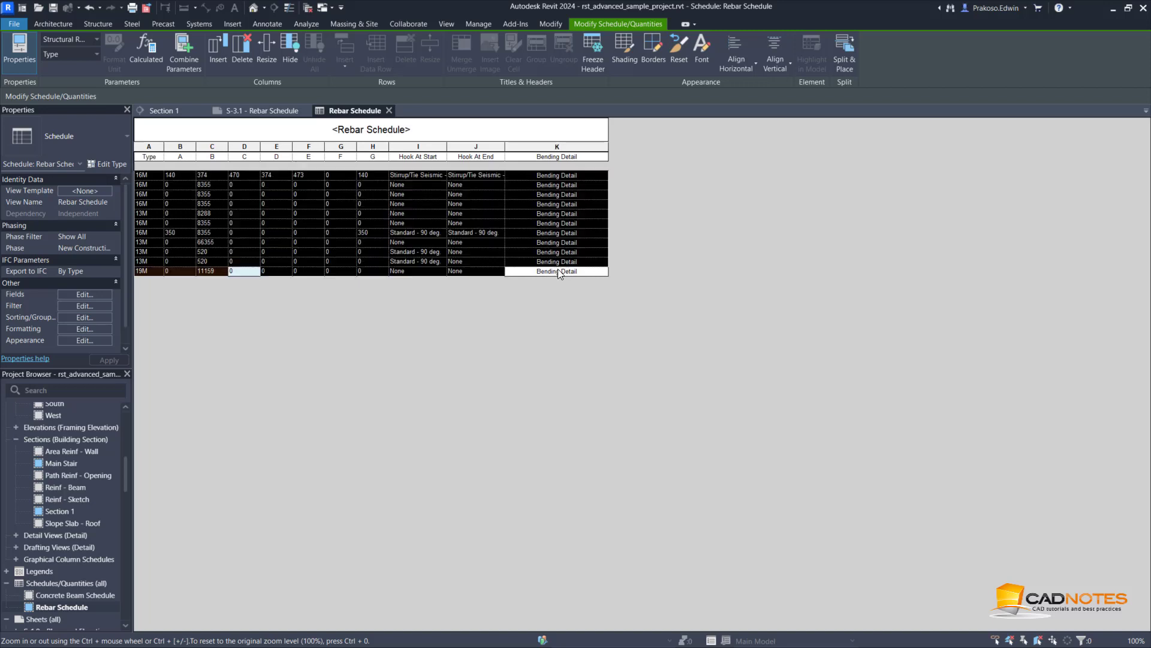
left_click(491, 270, "shift")
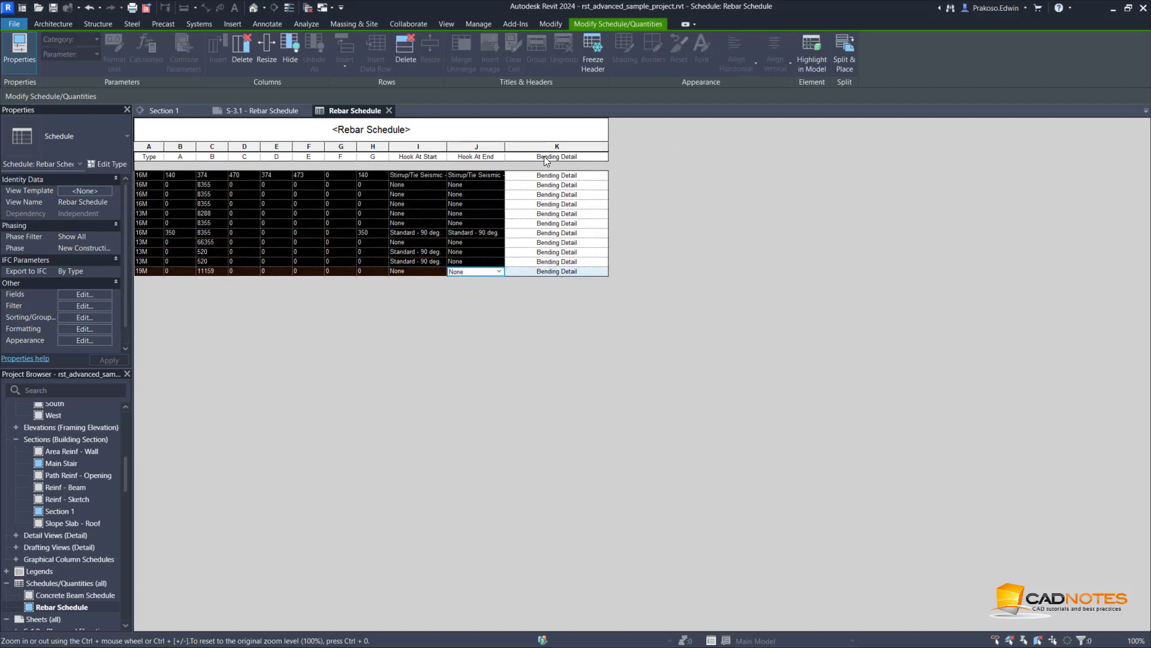
left_click(150, 146)
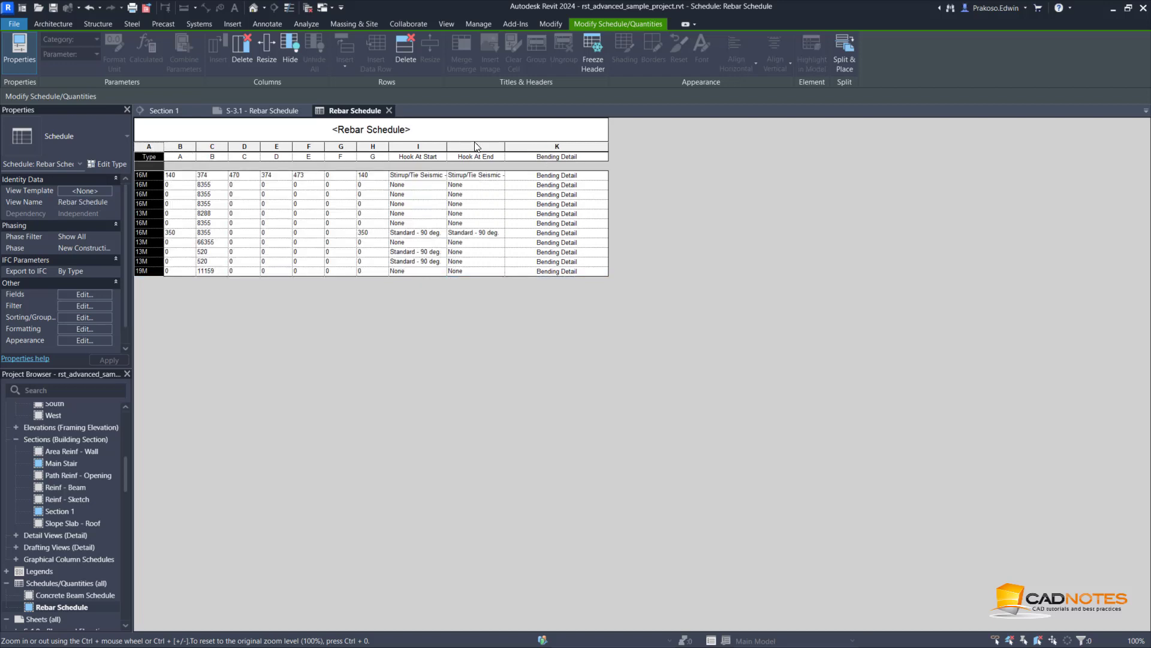
left_click(475, 147, "shift")
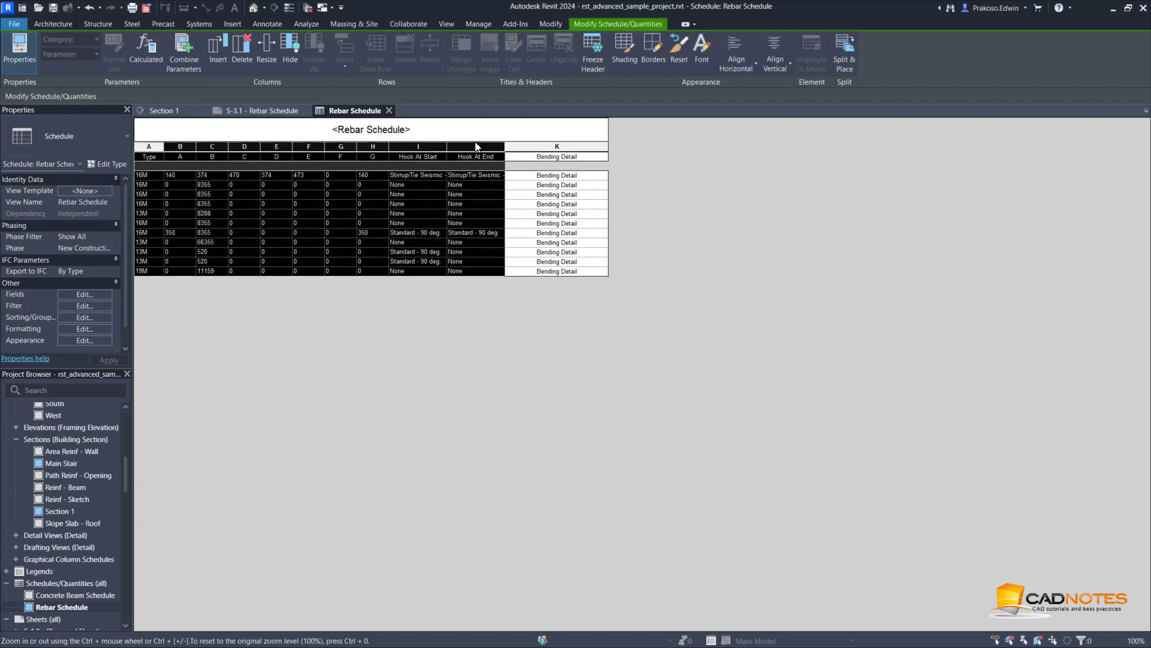
left_click(732, 65)
left_click(727, 111)
left_click(772, 64)
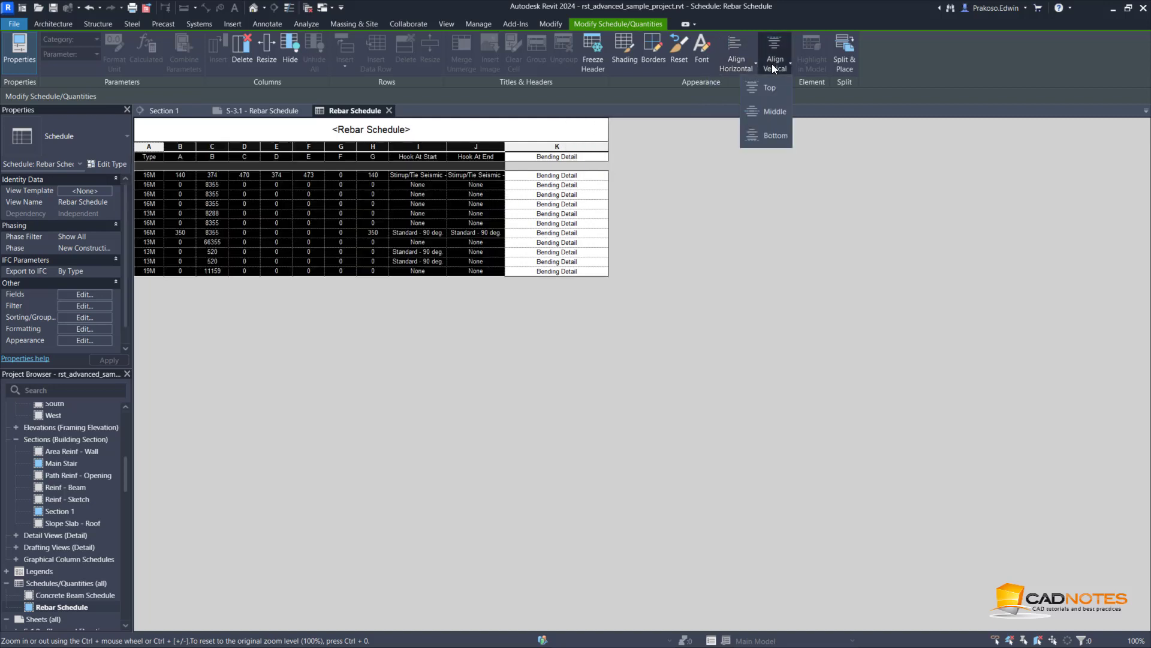
left_click(770, 111)
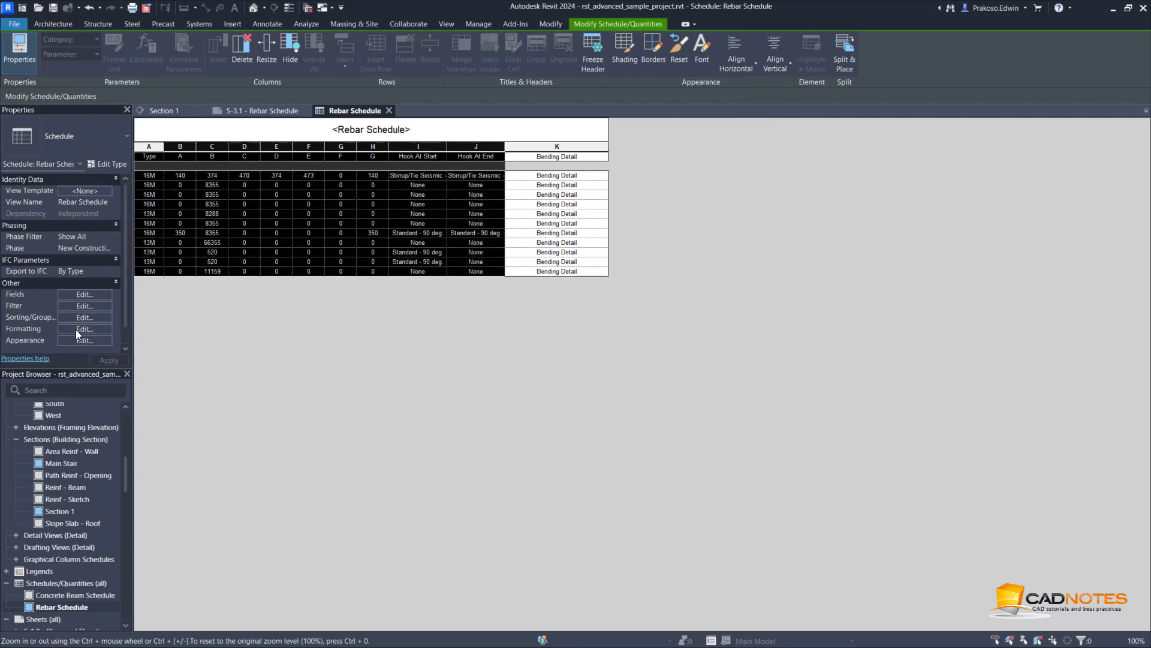
- Return to sheet S-3.1 and examine the dimension labels on the stirrup's bending detail
left_click(262, 112)
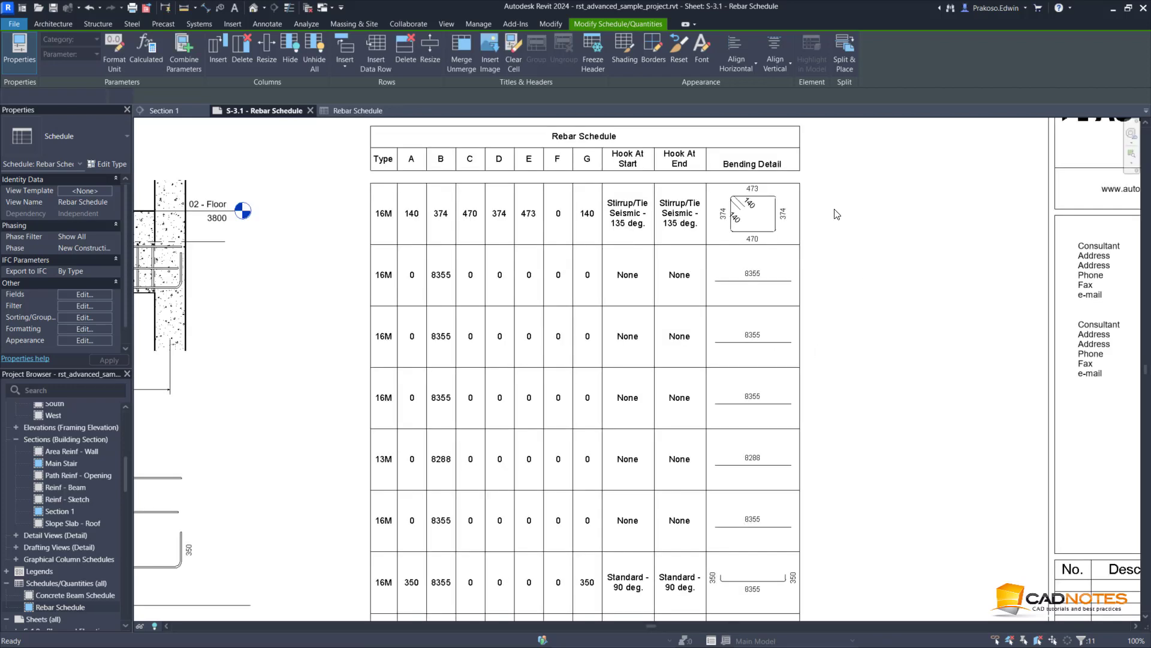
left_click(747, 190)
scroll(727, 264, "up", 3)
key("Escape")
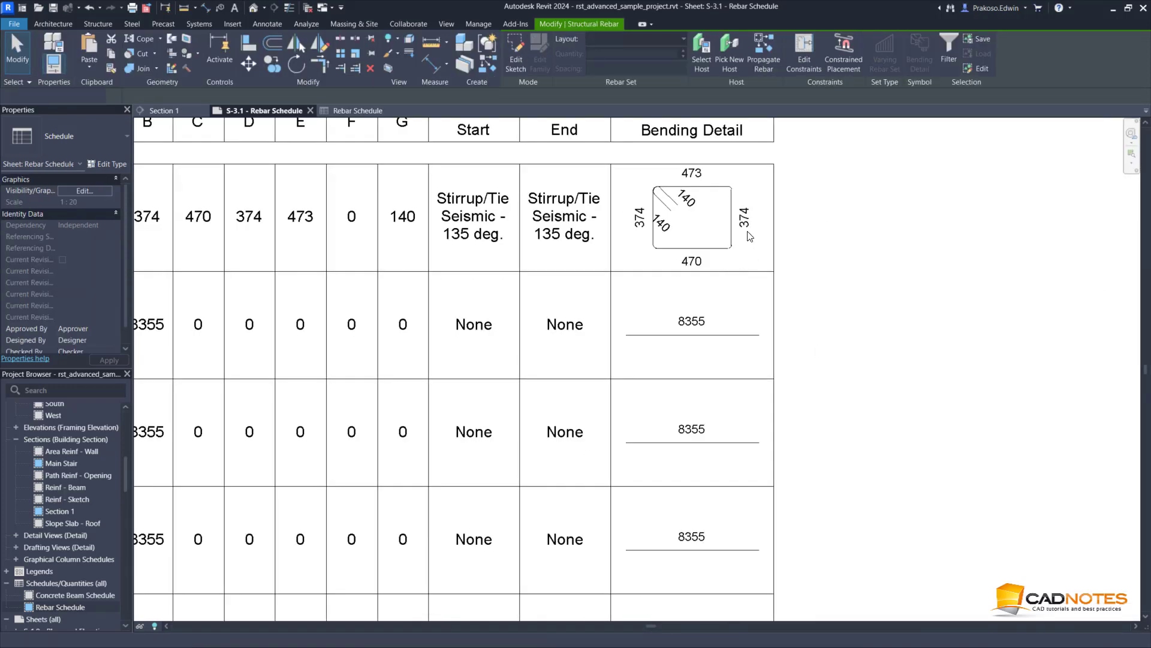
- In the Rebar Schedule formatting, set the Bending Detail field's rebar shape parameters to Show names
left_click(561, 188)
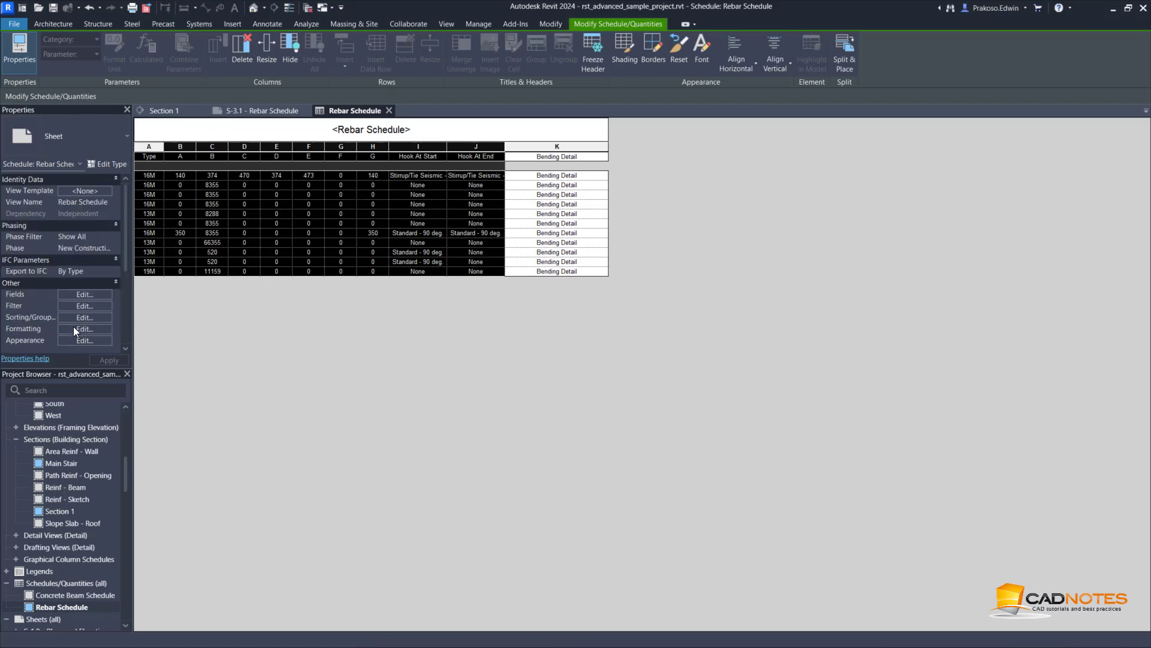
left_click(72, 329)
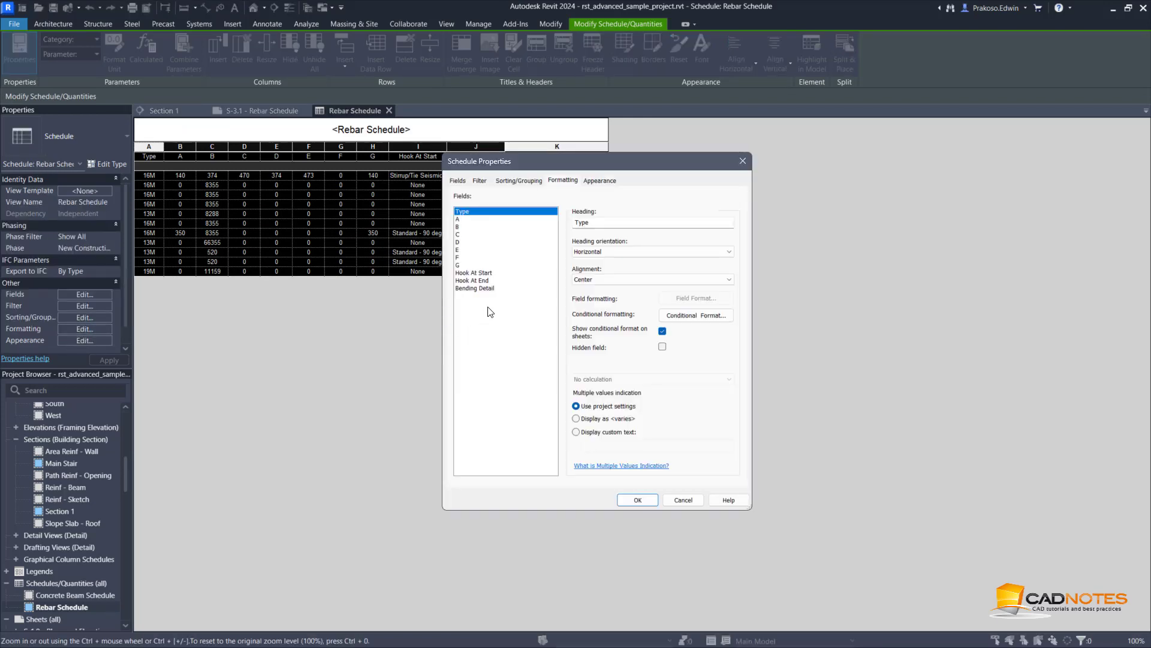
left_click(473, 288)
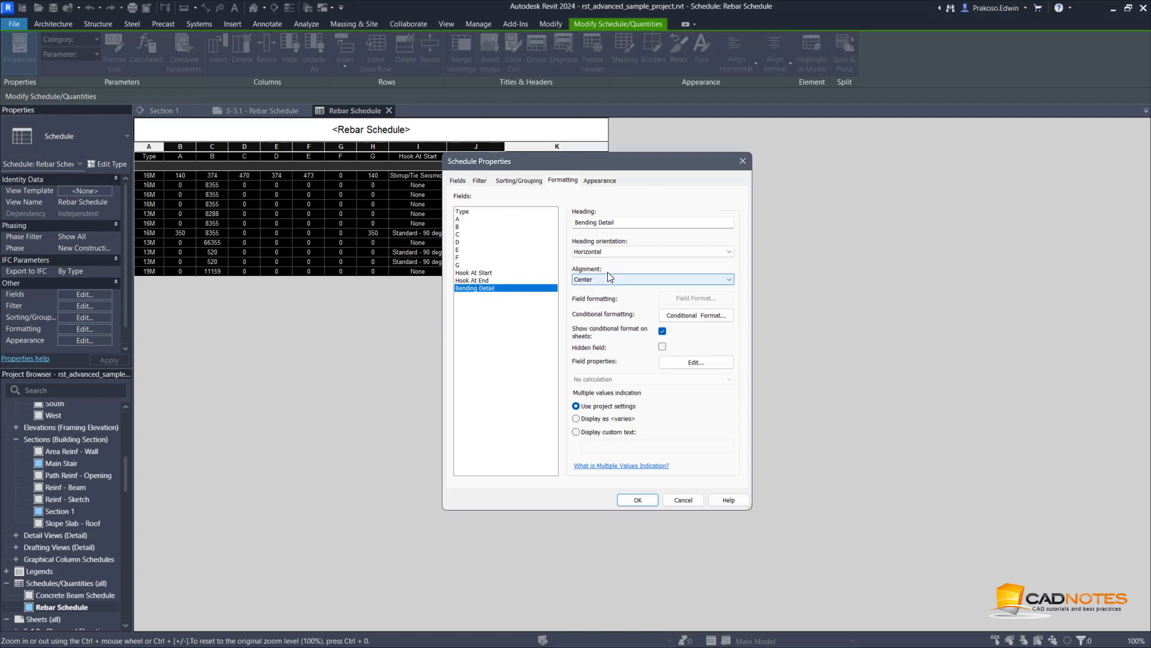
left_click(696, 363)
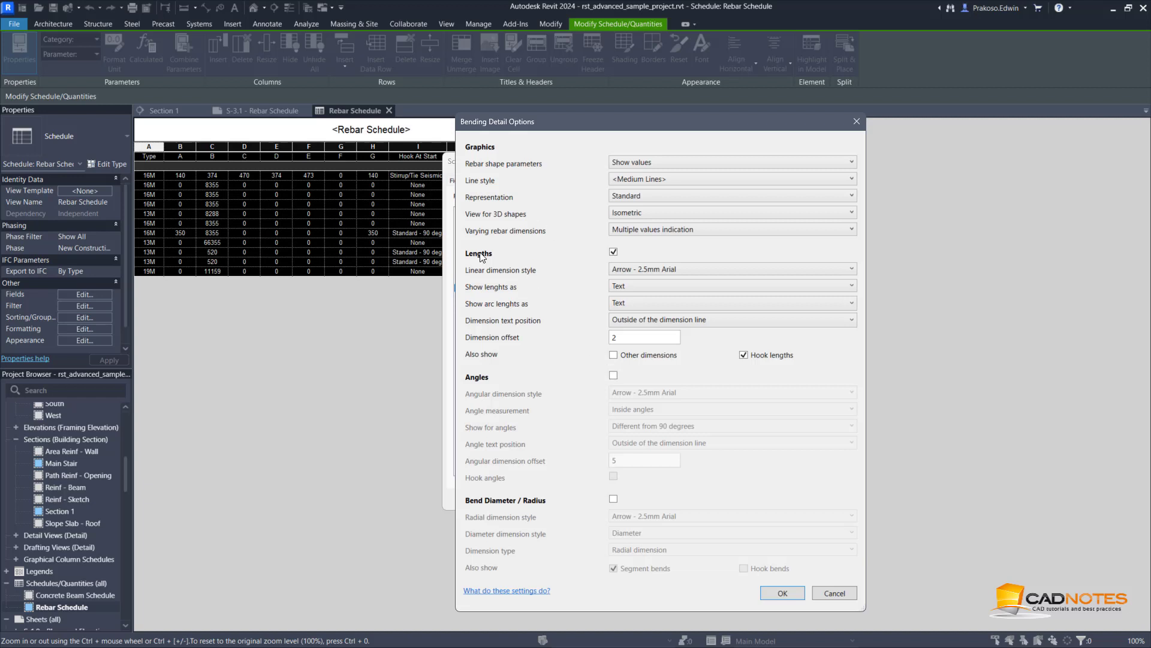
left_click(656, 161)
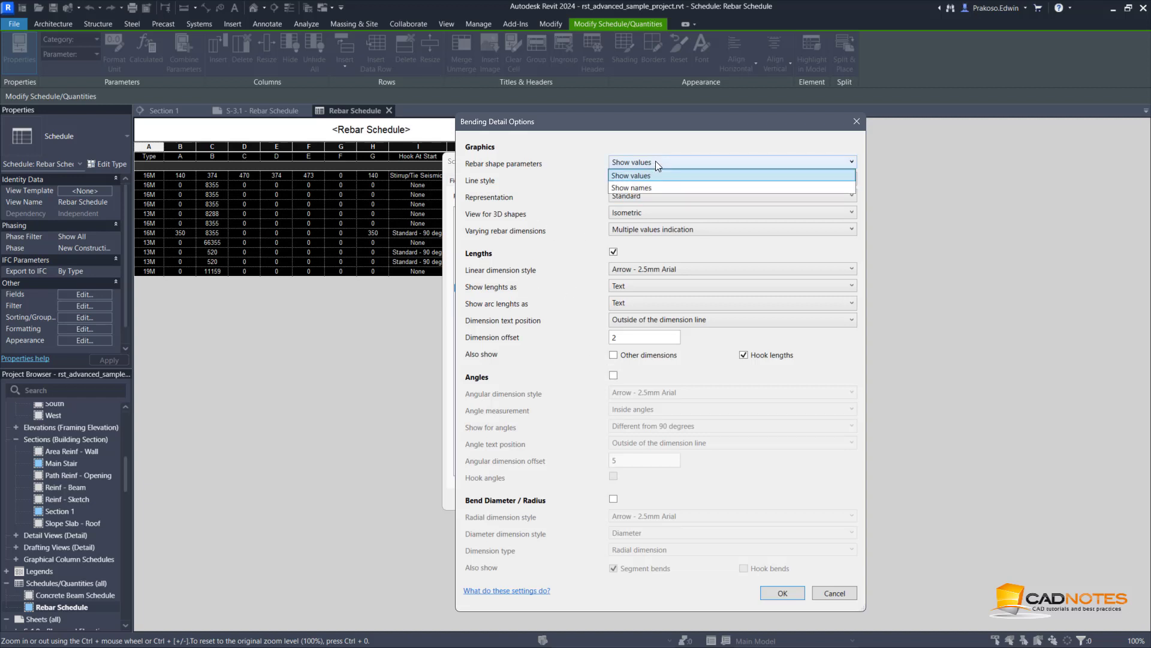
left_click(642, 187)
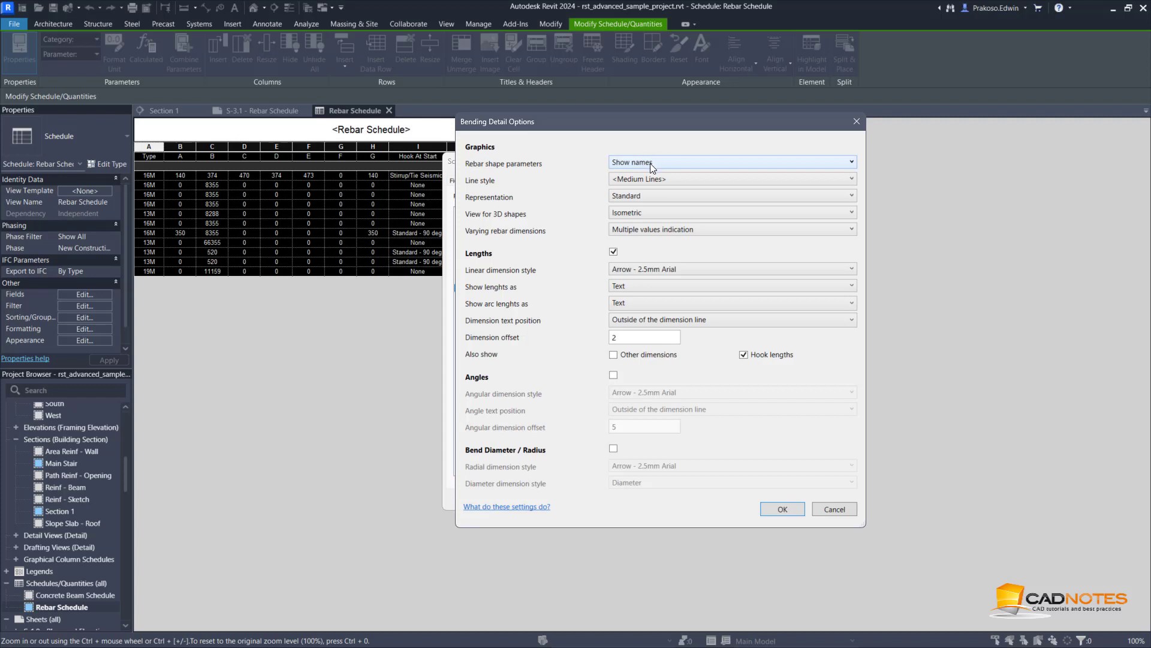
left_click(650, 272)
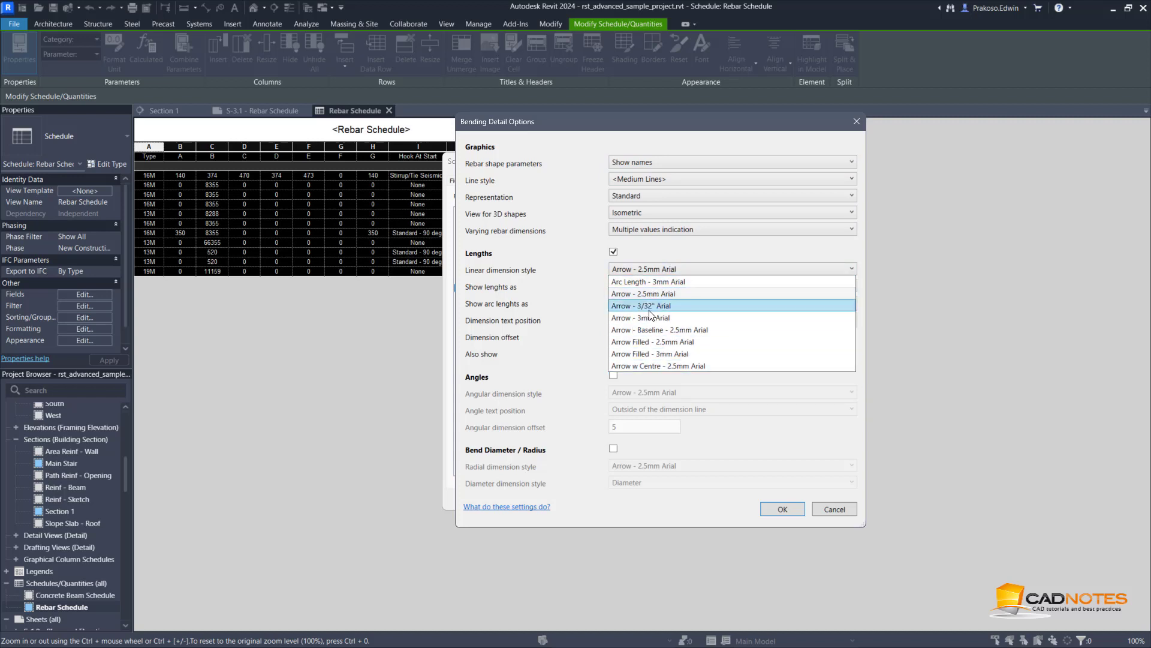
left_click(558, 277)
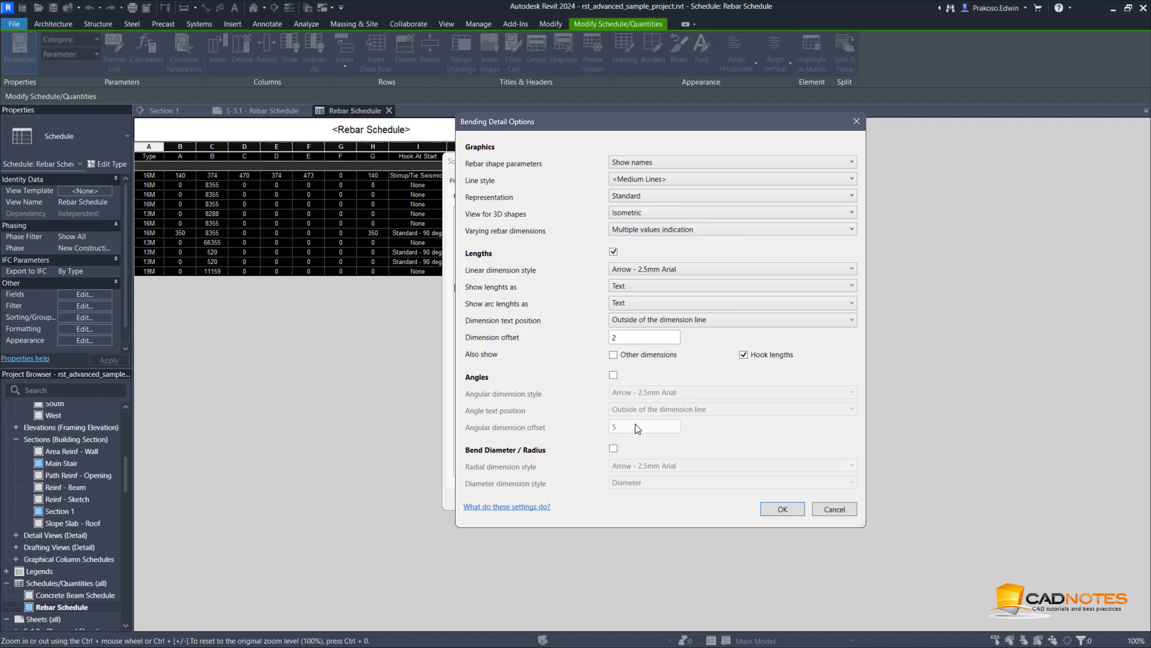
left_click(771, 512)
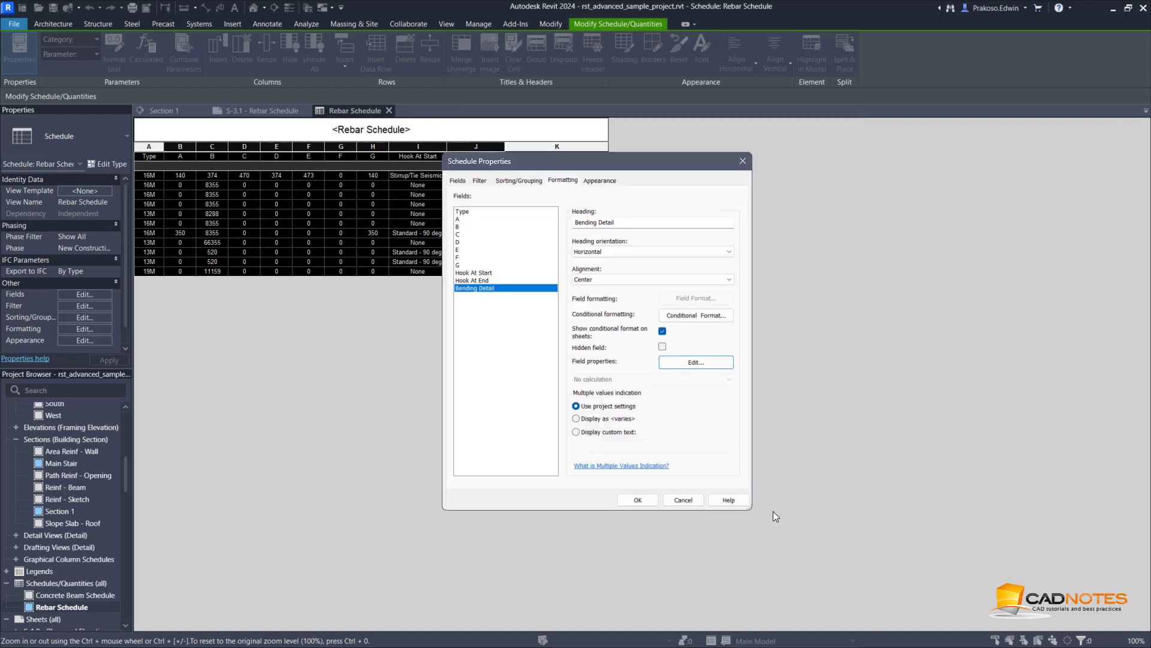
left_click(638, 500)
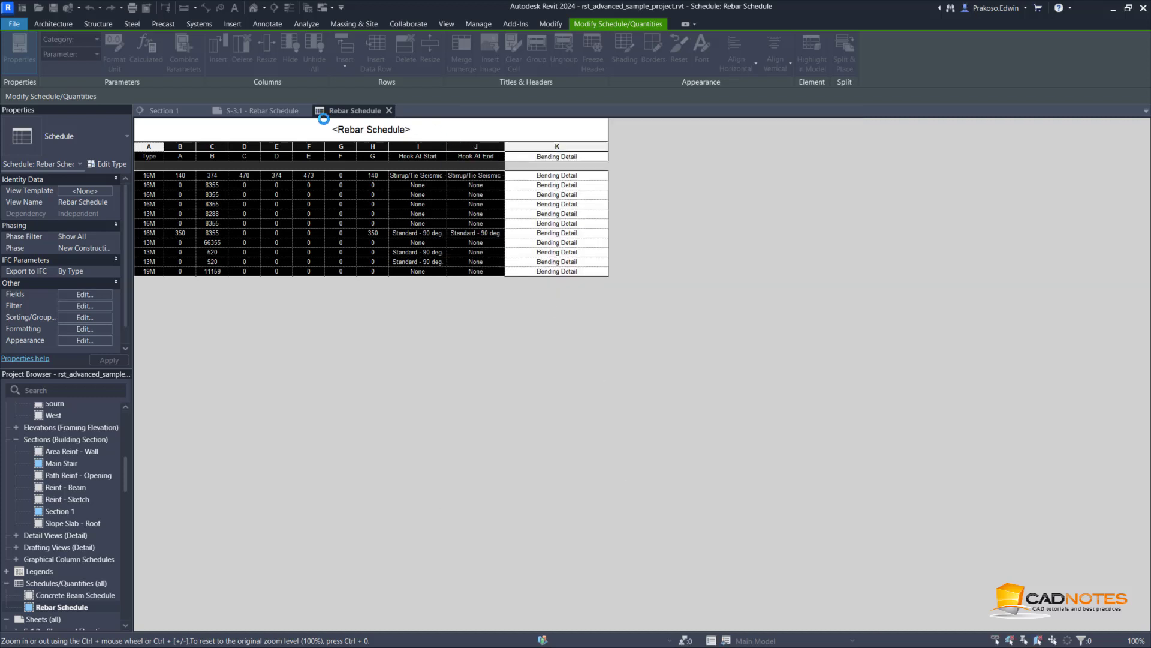
- Return to sheet S-3.1 and examine the bending detail labels and cell alignment throughout the placed Rebar Schedule
left_click(267, 111)
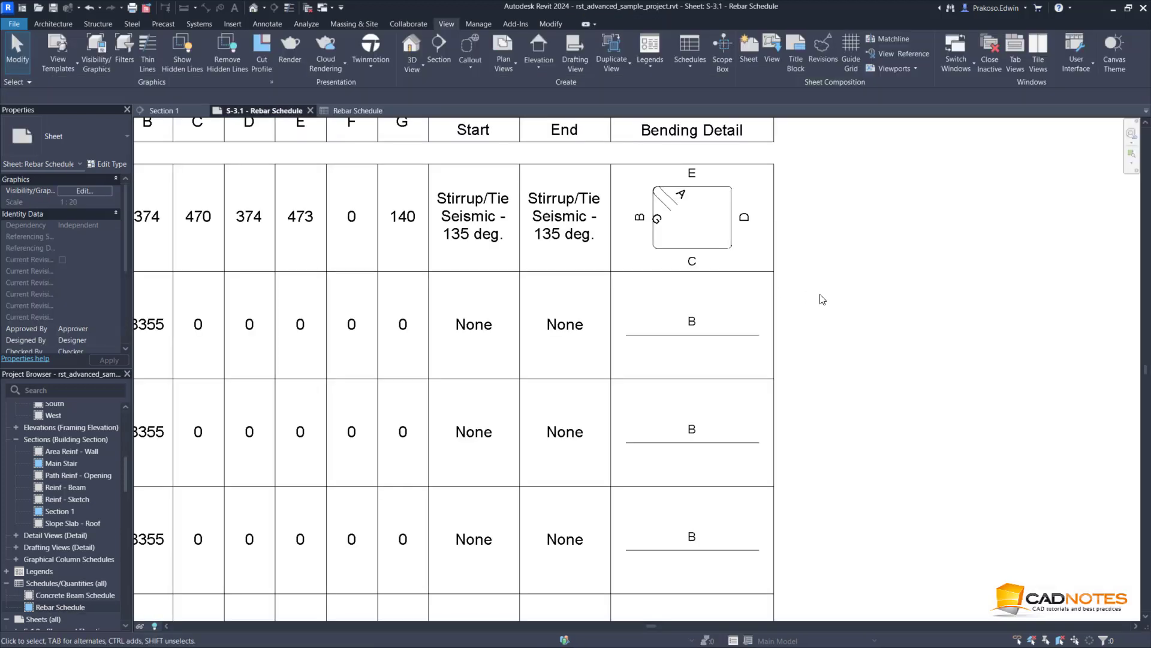
scroll(822, 298, "down", 2)
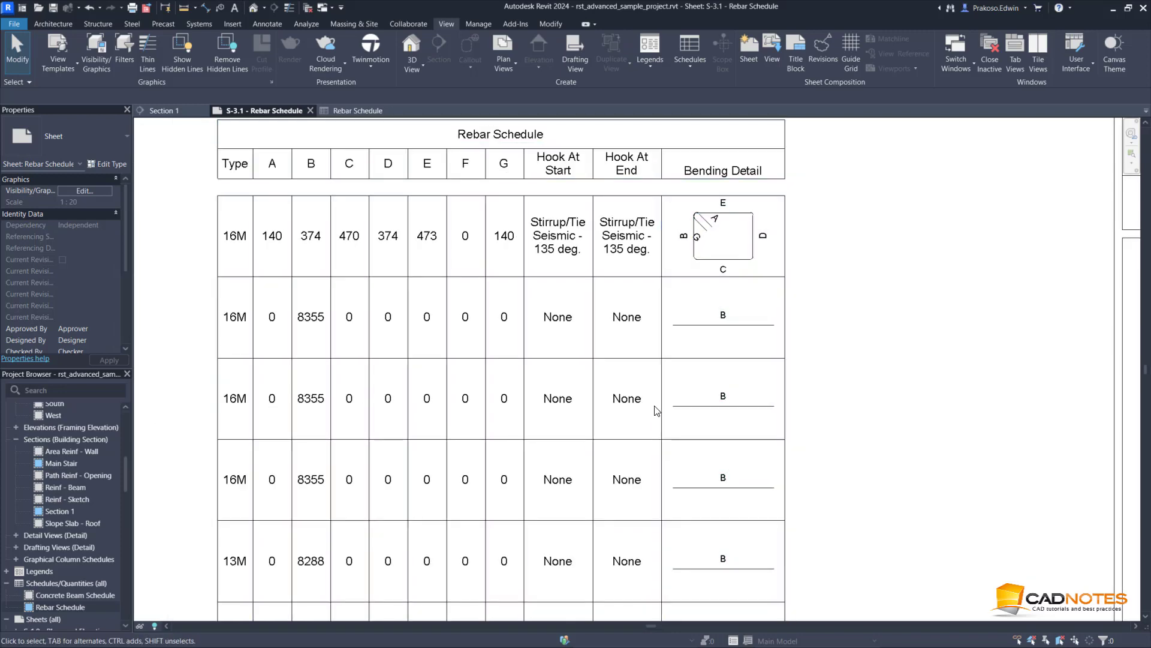
scroll(658, 408, "down", 1)
scroll(658, 408, "down", 1)
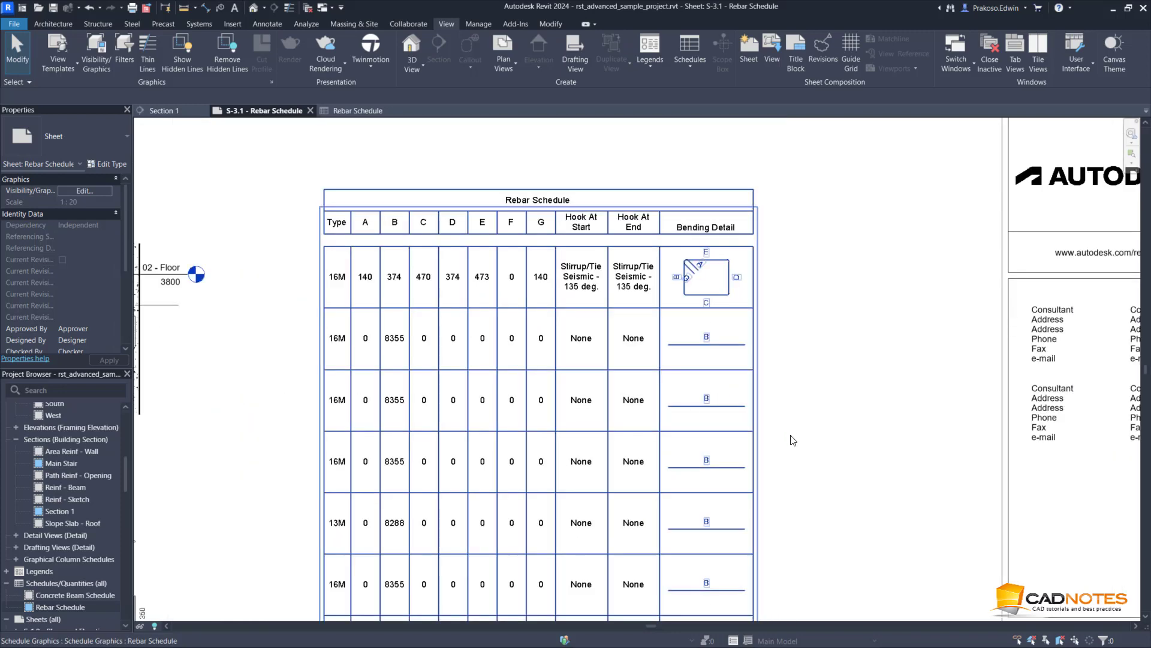
middle_click_drag(830, 412, 827, 398)
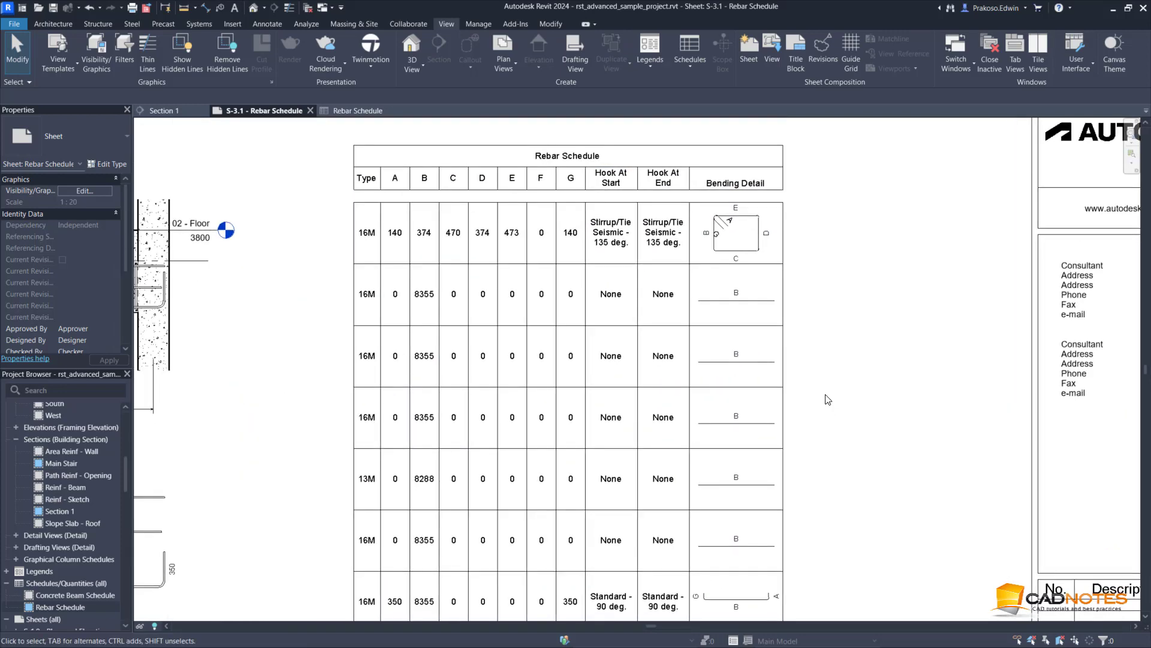
scroll(851, 490, "down", 1)
middle_click_drag(851, 504, 843, 456)
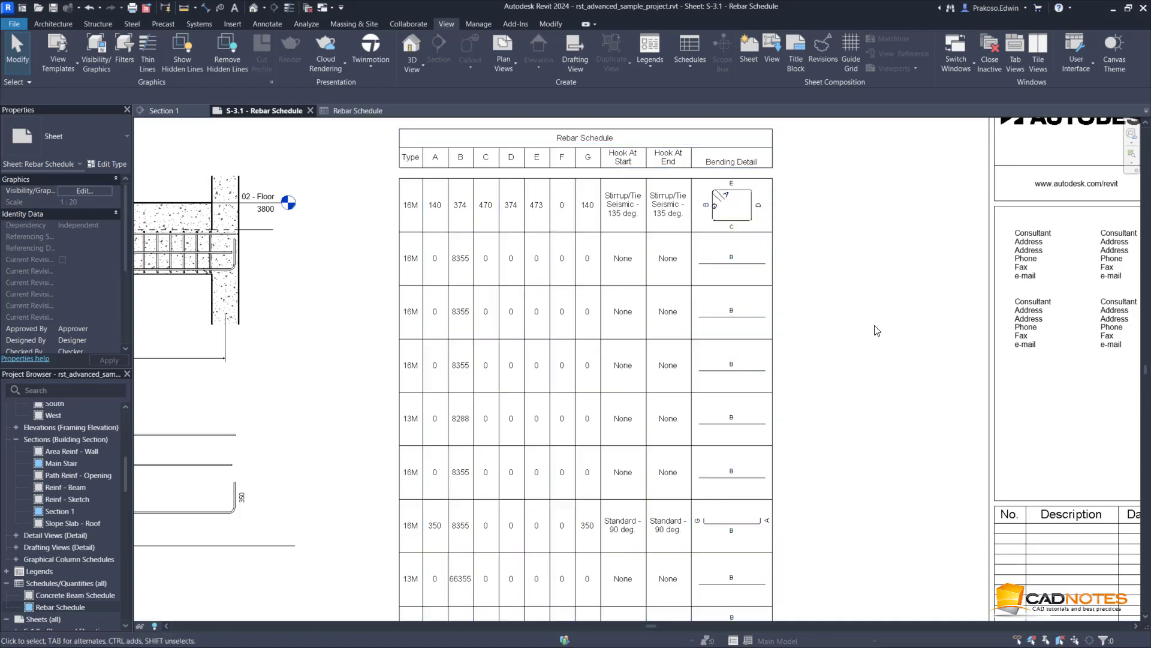
scroll(877, 330, "down", 1)
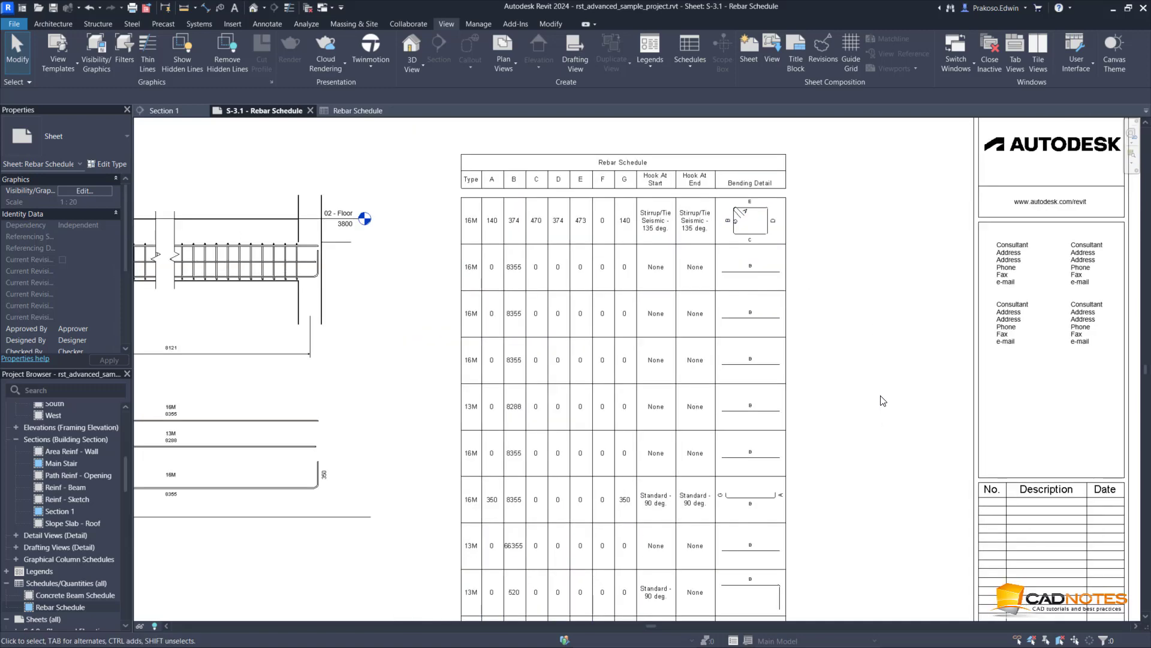
middle_click_drag(884, 379, 876, 357)
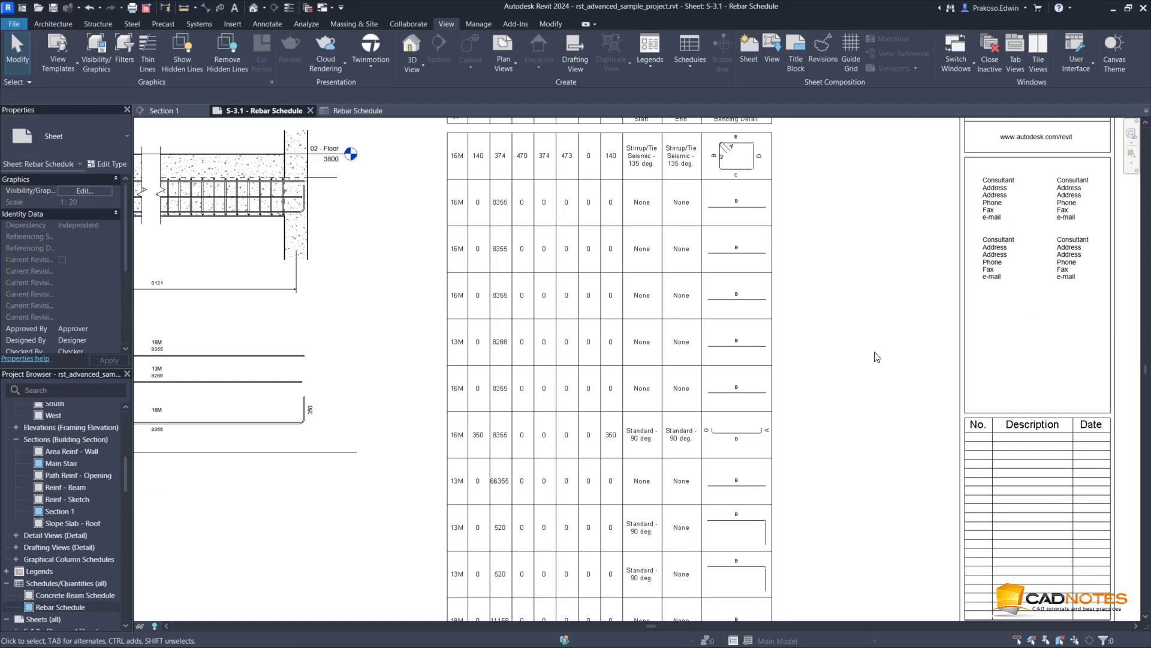
scroll(878, 357, "down", 1)
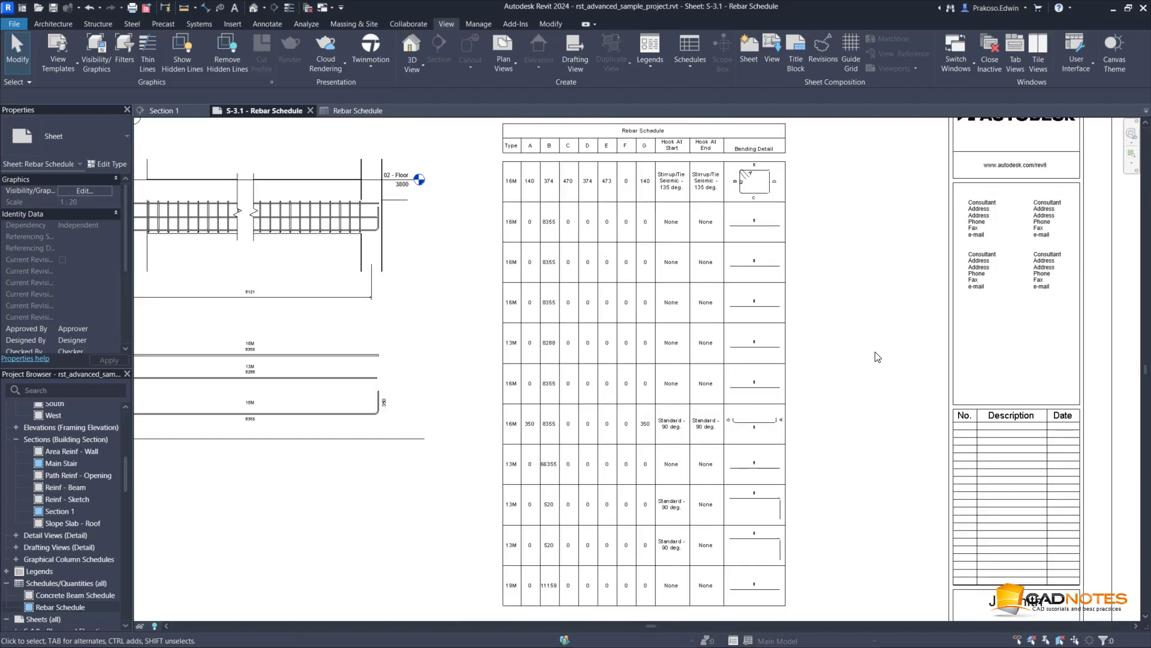